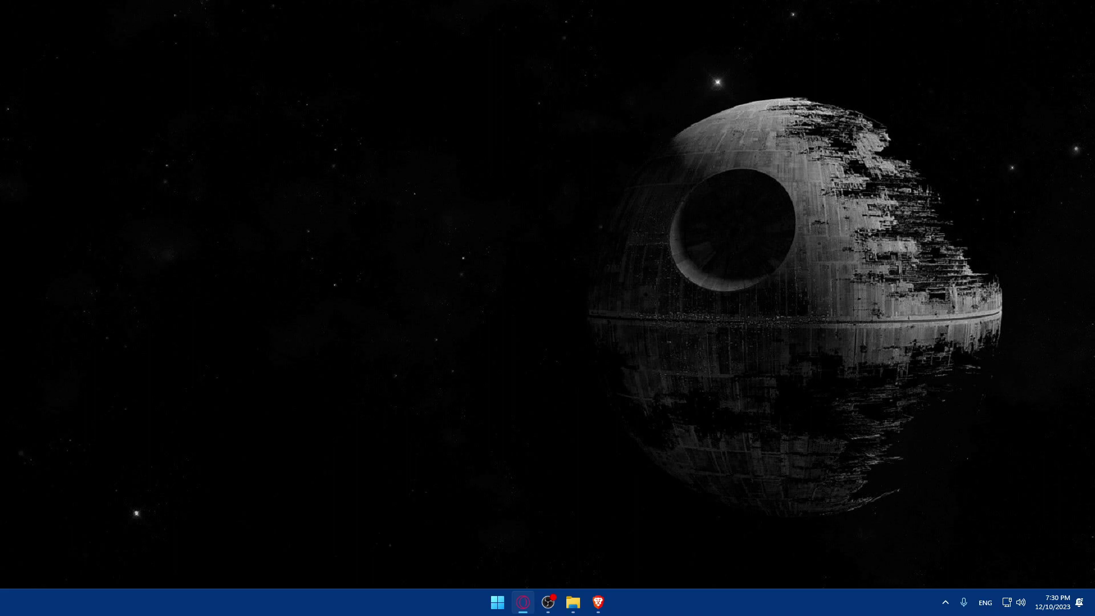
# Step: Launch Brave and go to facebook.com, landing on the signed-in home feed
pyautogui.click(598, 603)
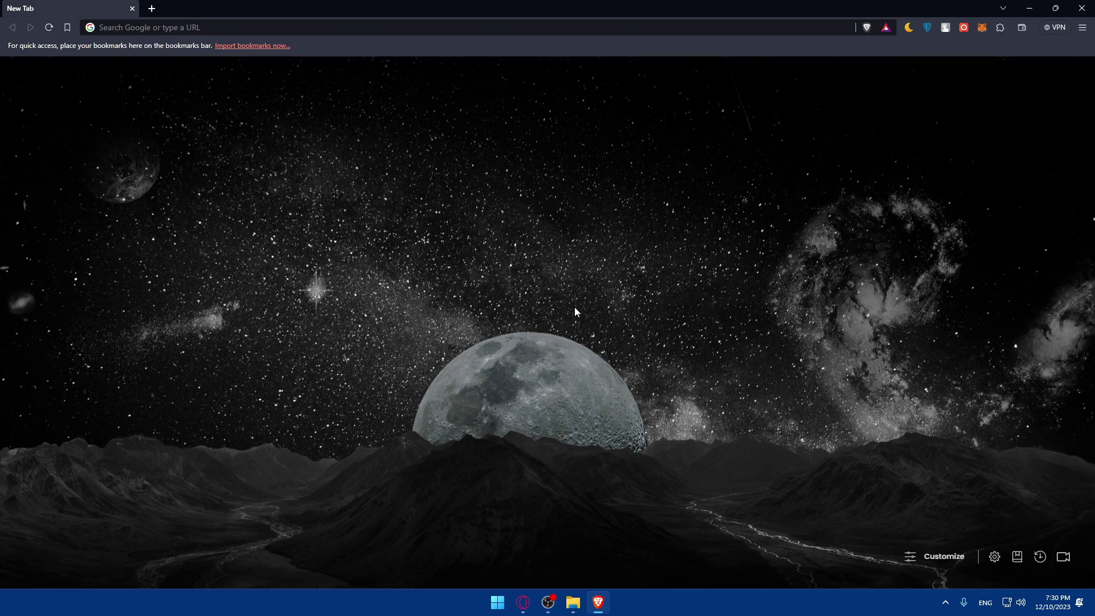
pyautogui.click(245, 27)
pyautogui.write('facebook')
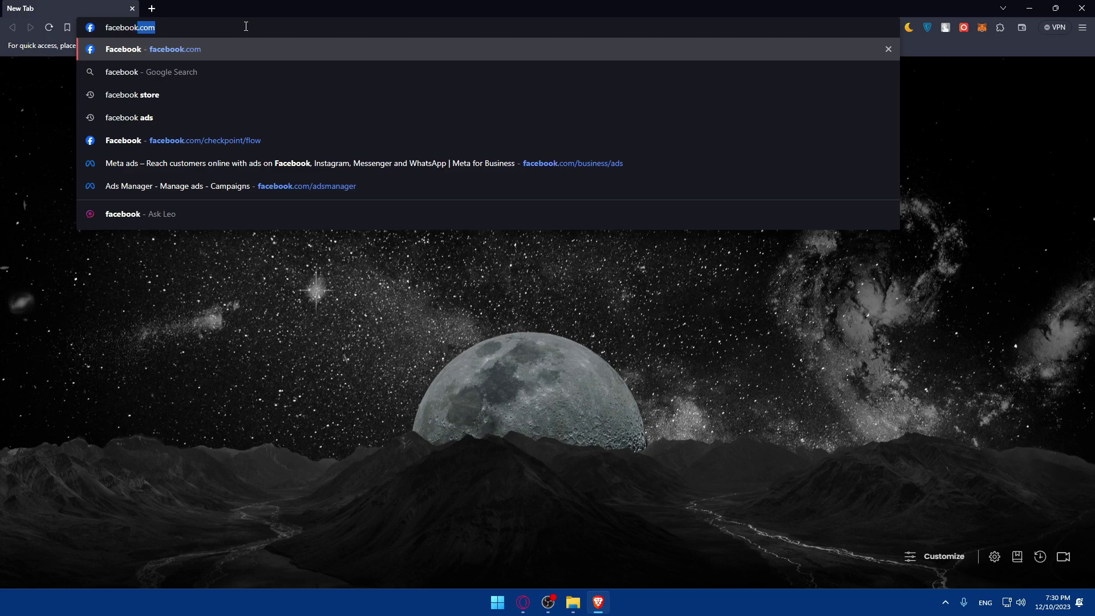
pyautogui.press('Return')
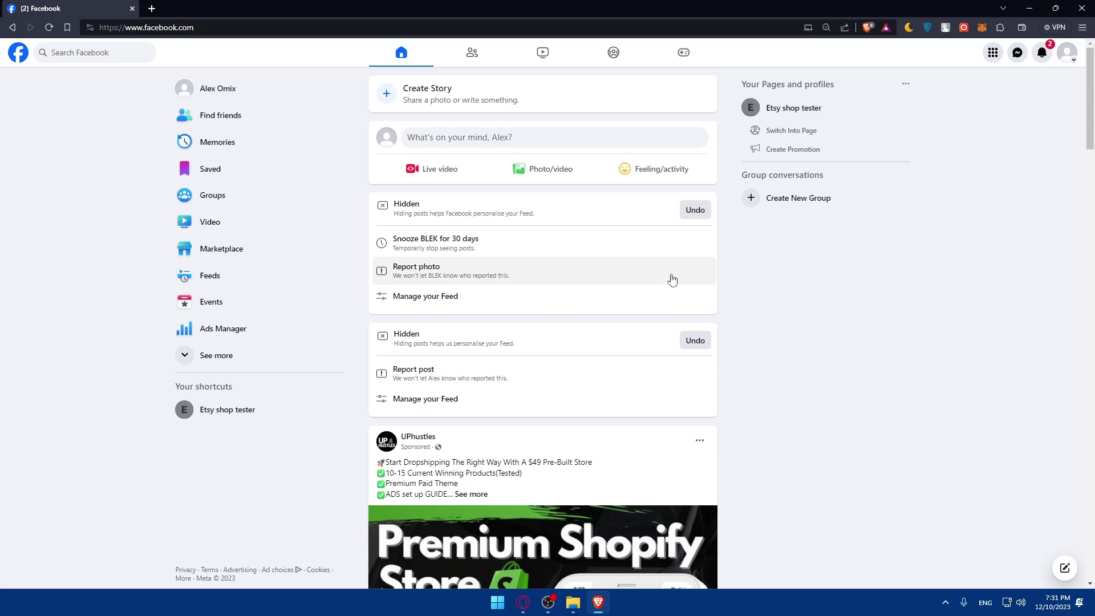
# Step: Briefly open Etsy shop tester, return to the feed, and open the Pages list via See more
pyautogui.click(777, 113)
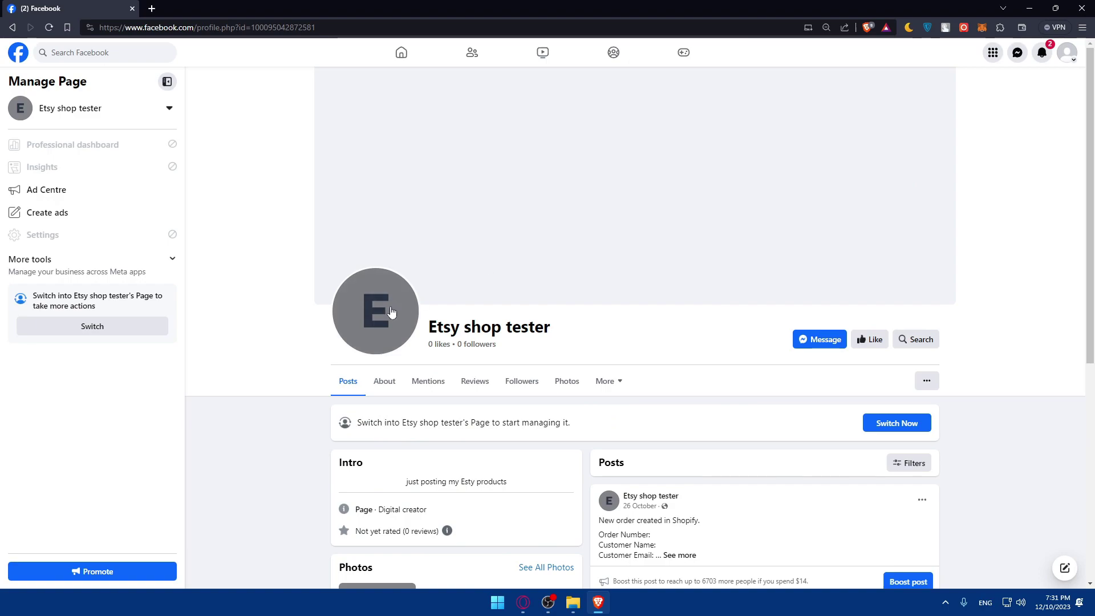
pyautogui.hotkey('alt', 'Left')
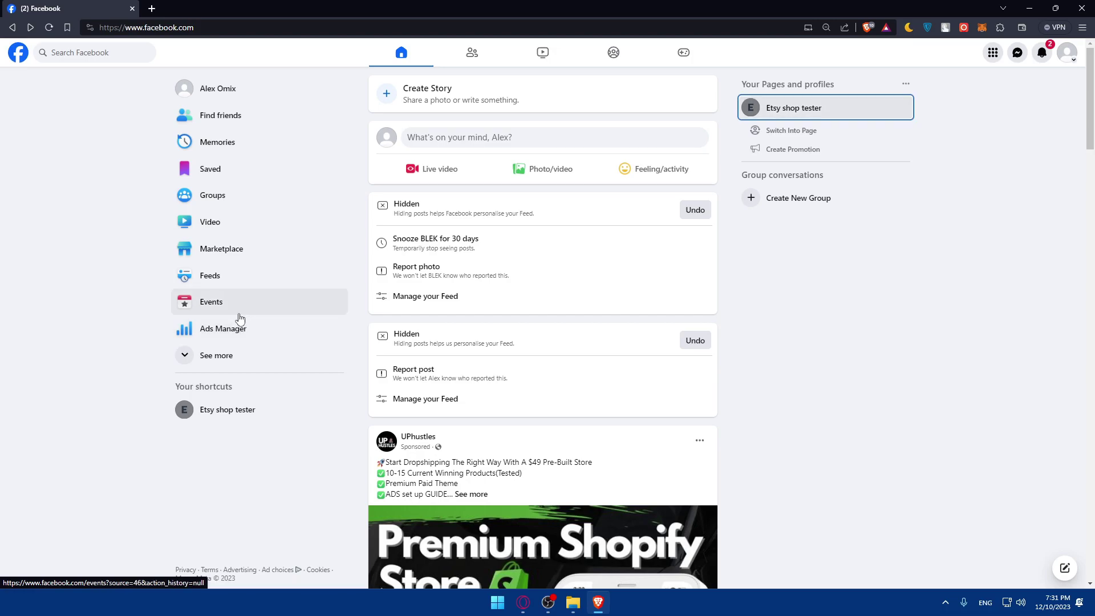
pyautogui.click(216, 356)
pyautogui.scroll(-2, 231, 365)
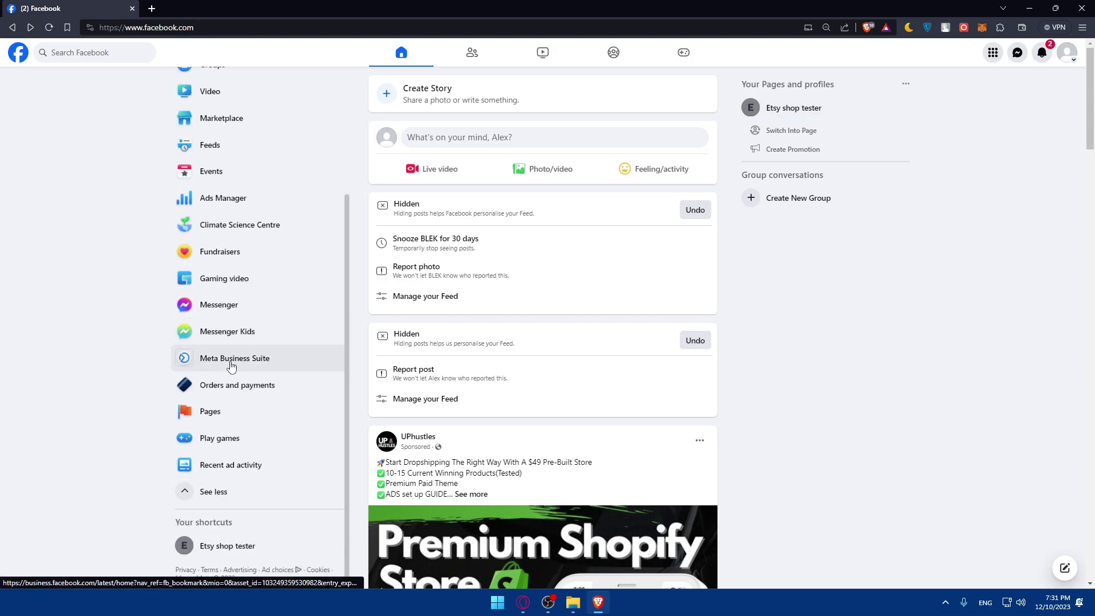
pyautogui.click(221, 420)
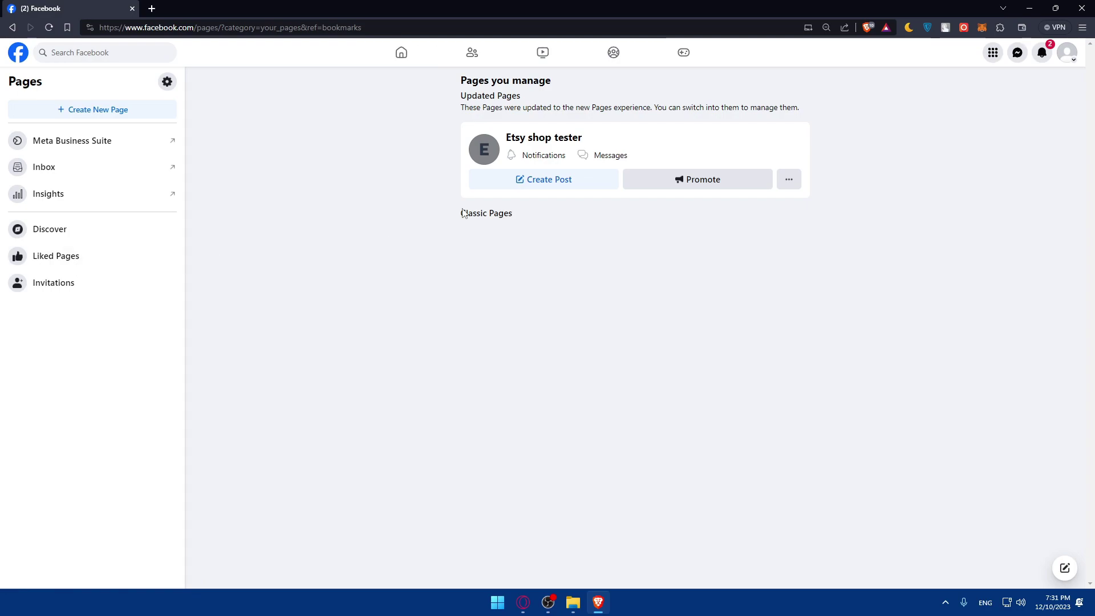
# Step: Open the Etsy shop tester Page profile and browse its intro, photos and posts
pyautogui.click(521, 138)
pyautogui.scroll(-1, 659, 314)
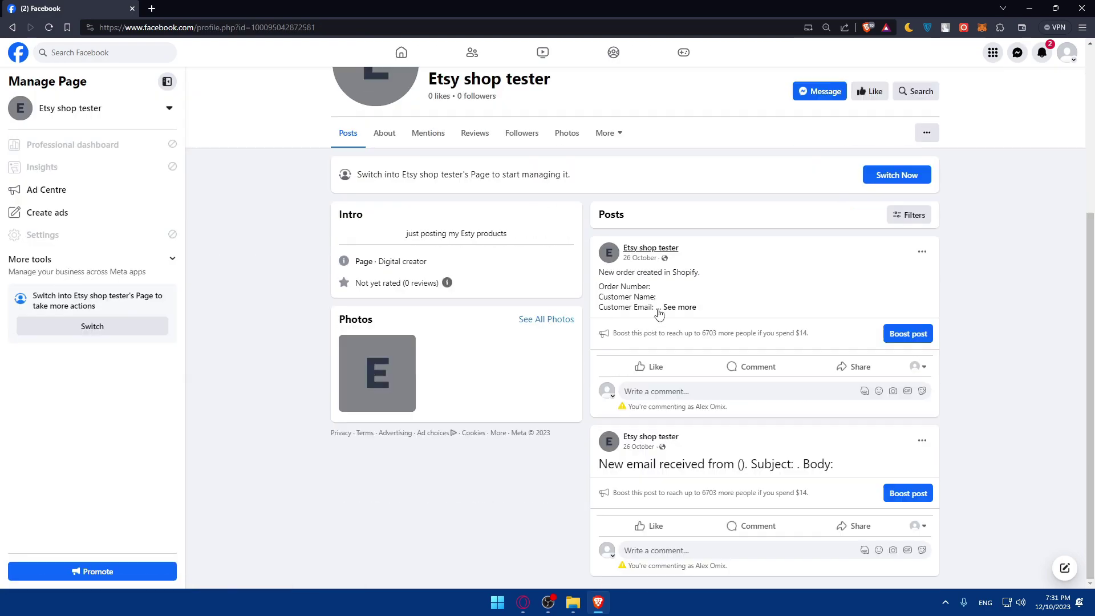
pyautogui.scroll(3, 657, 302)
pyautogui.scroll(1, 663, 325)
pyautogui.scroll(-2, 668, 339)
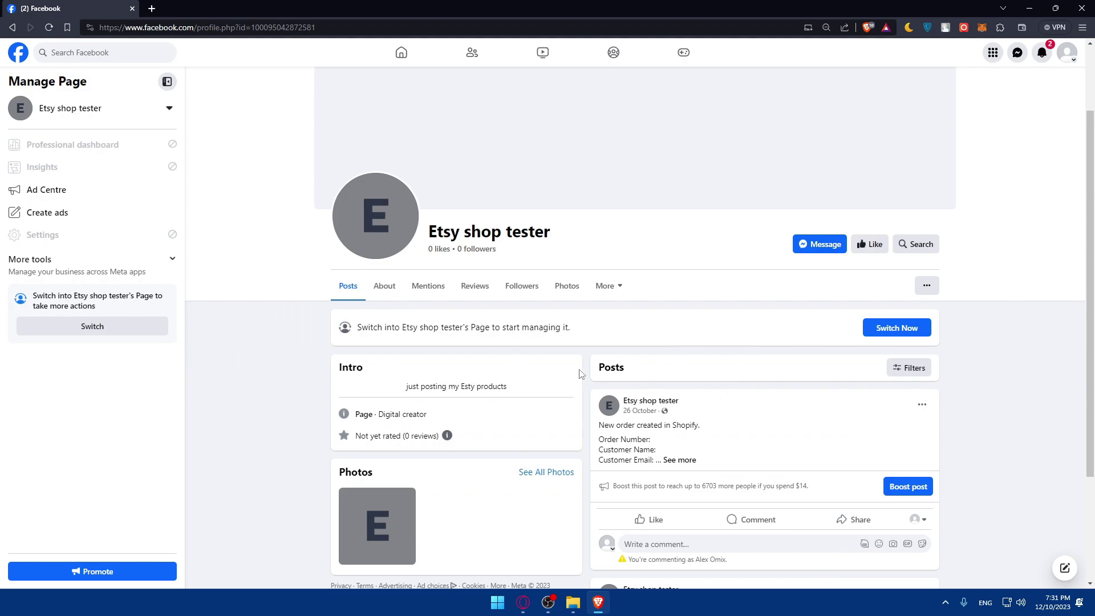
pyautogui.scroll(-2, 647, 382)
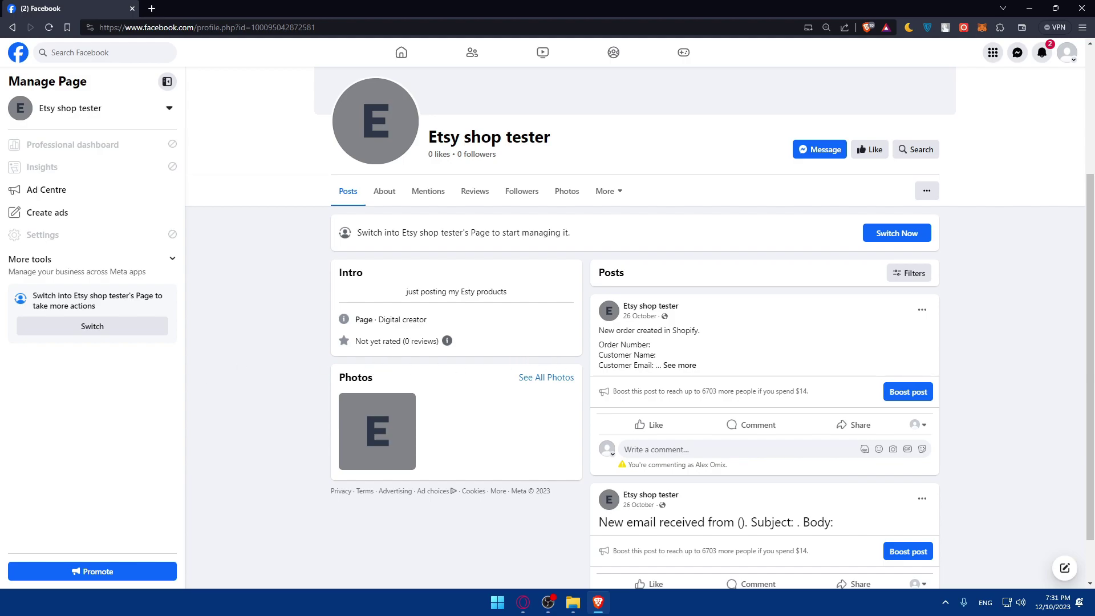
pyautogui.scroll(-1, 478, 381)
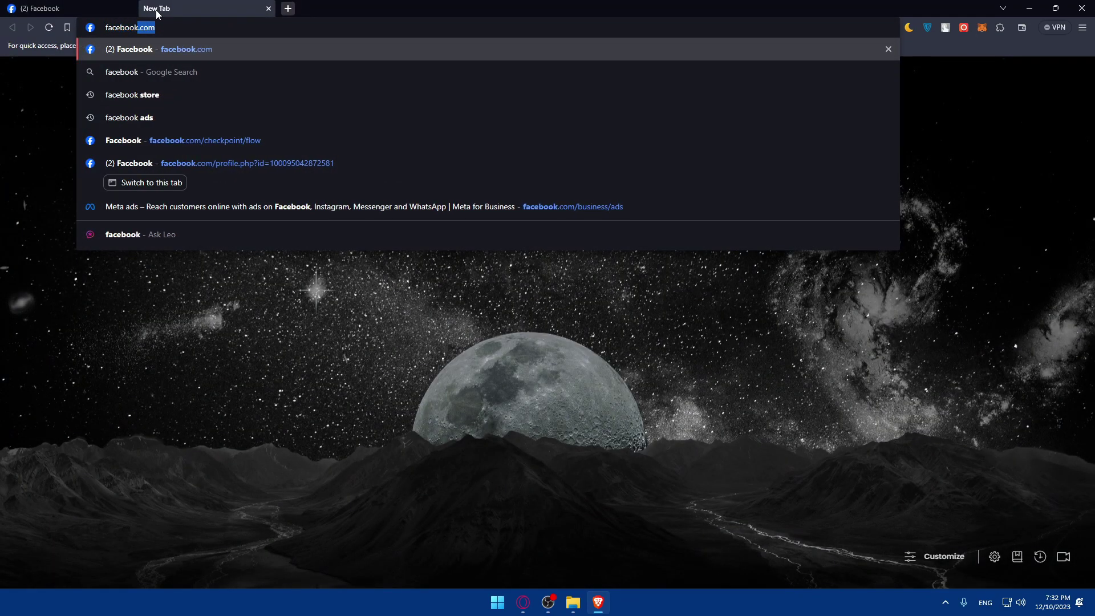
# Step: Search Google for 'facebook ads' and open the Meta ads business page result
pyautogui.write('ads')
pyautogui.press('Return')
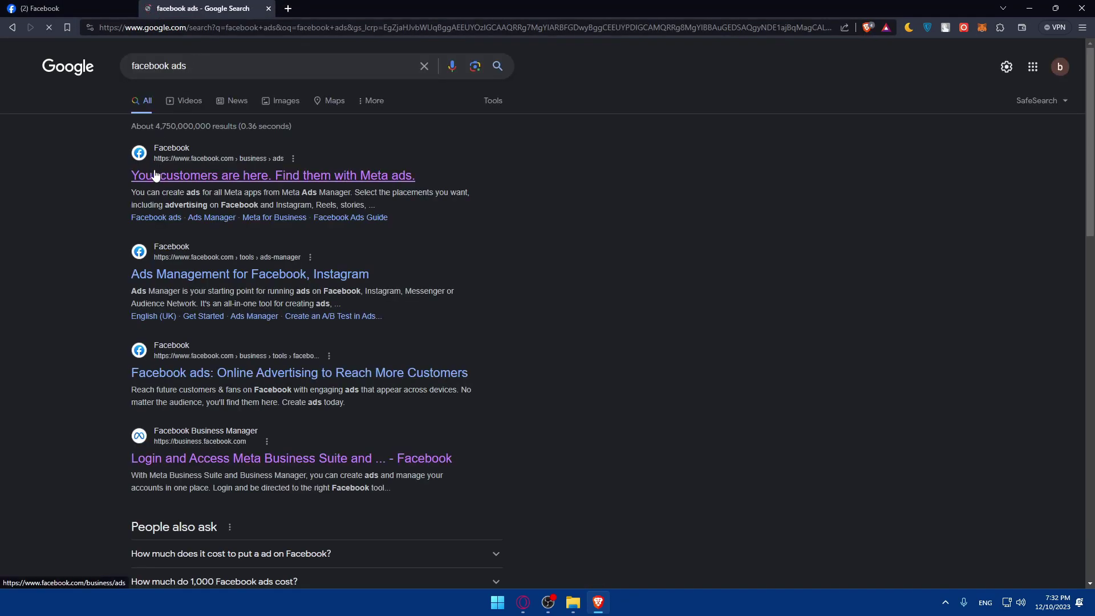
pyautogui.click(155, 175)
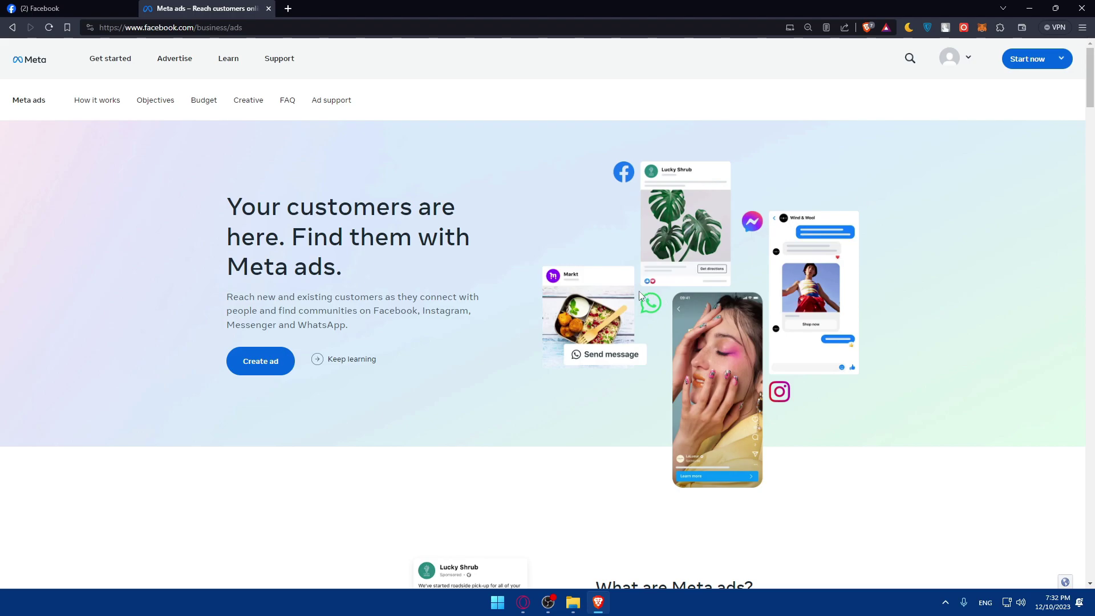
pyautogui.click(108, 8)
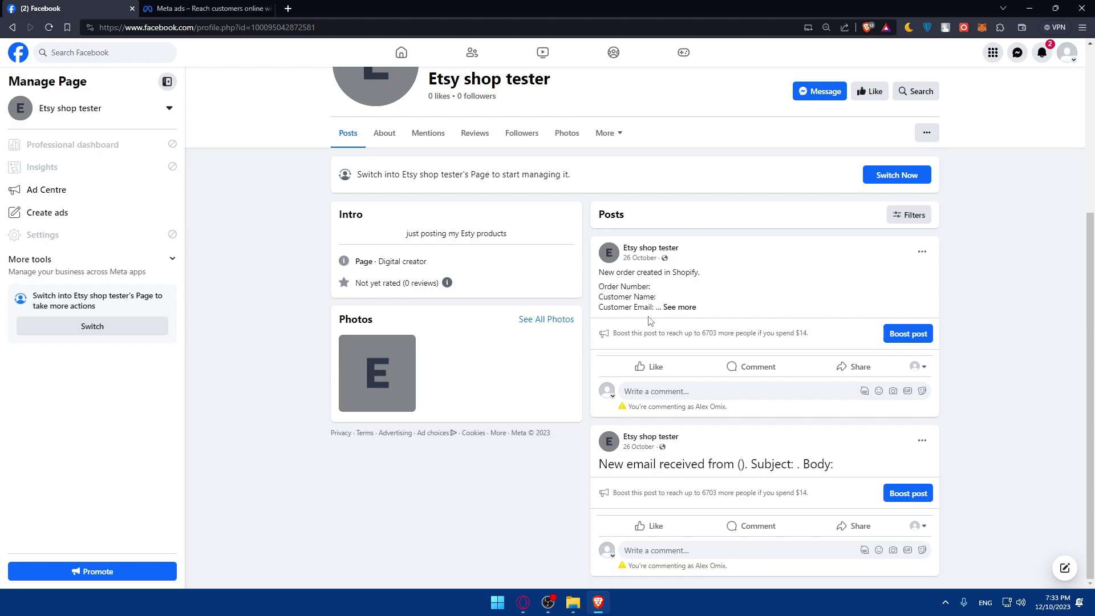
# Step: Scroll the Facebook Page briefly, then start a third browser tab
pyautogui.scroll(2, 674, 336)
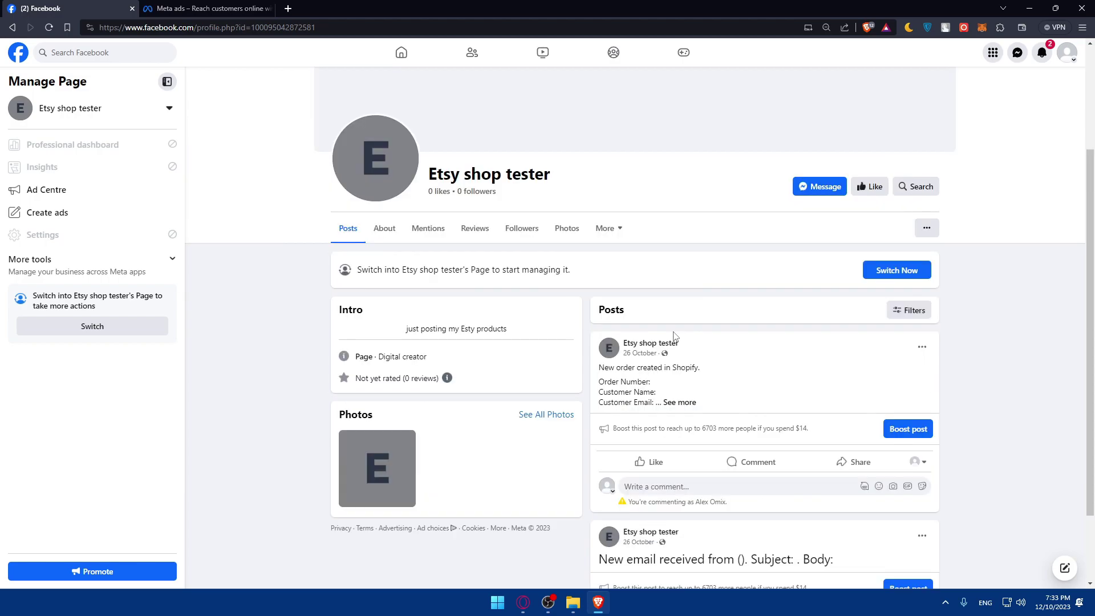
pyautogui.scroll(-2, 675, 336)
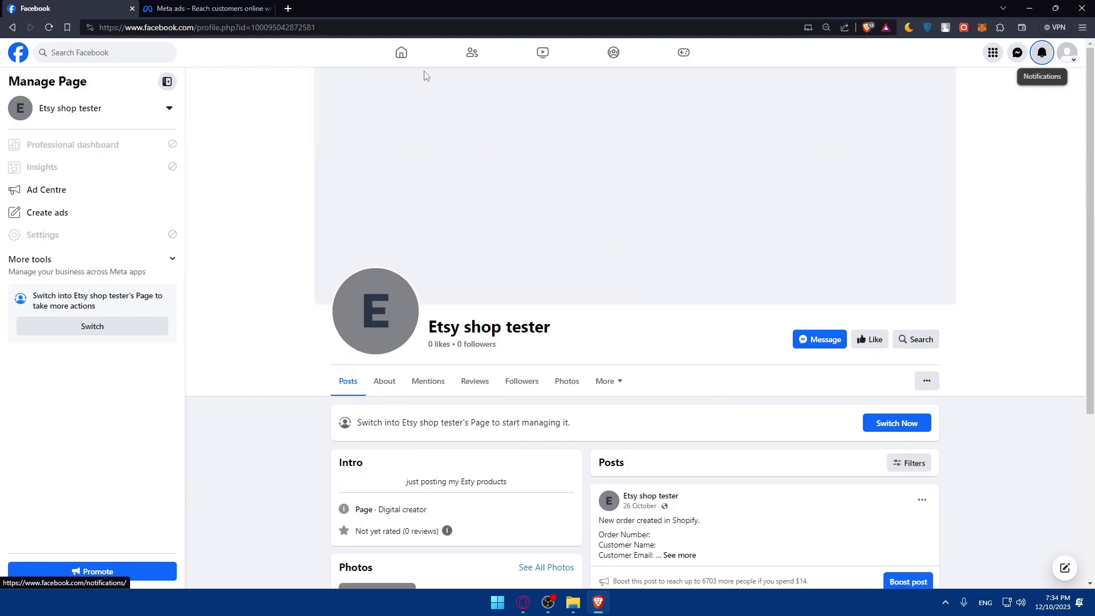
pyautogui.click(288, 8)
# Step: Load woo.com, glance back at the Facebook tab, then return to the WooCommerce dashboard
pyautogui.write('woo')
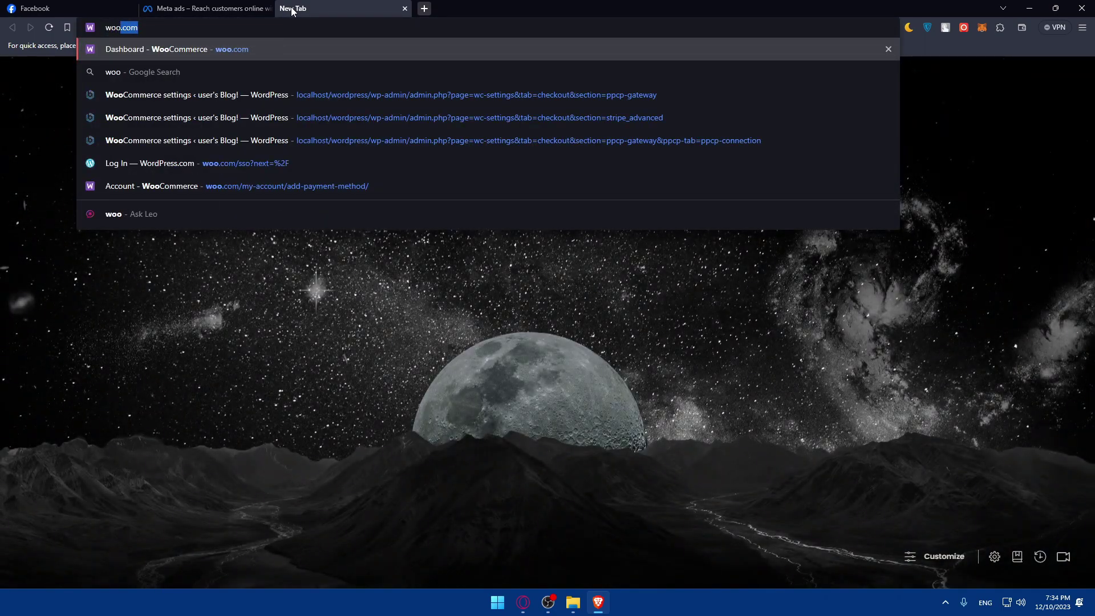
pyautogui.press('Return')
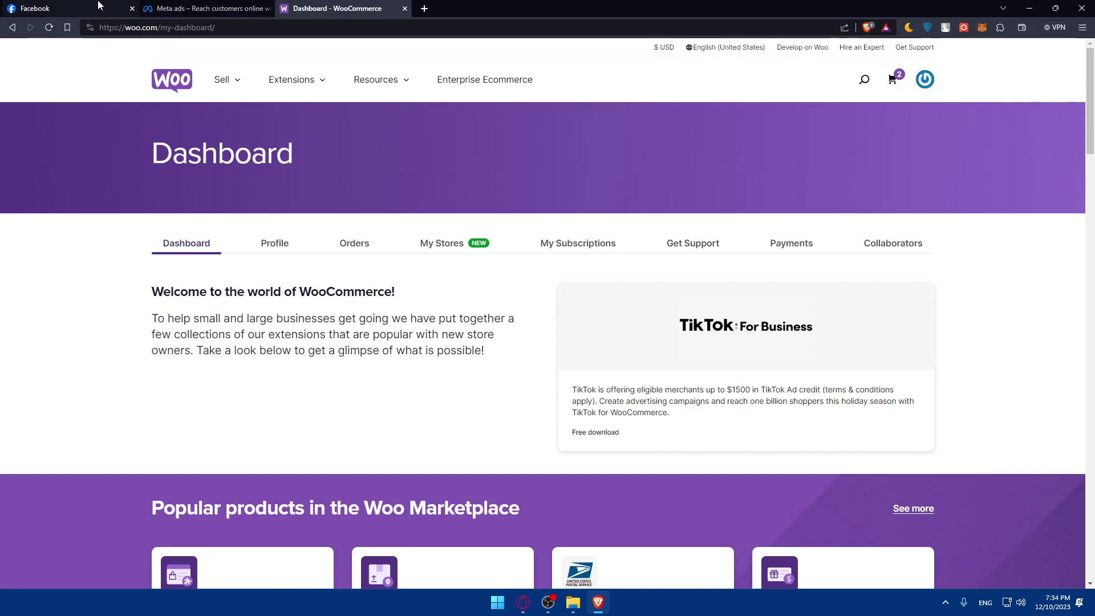
pyautogui.hotkey('ctrl', '1')
pyautogui.scroll(-3, 523, 301)
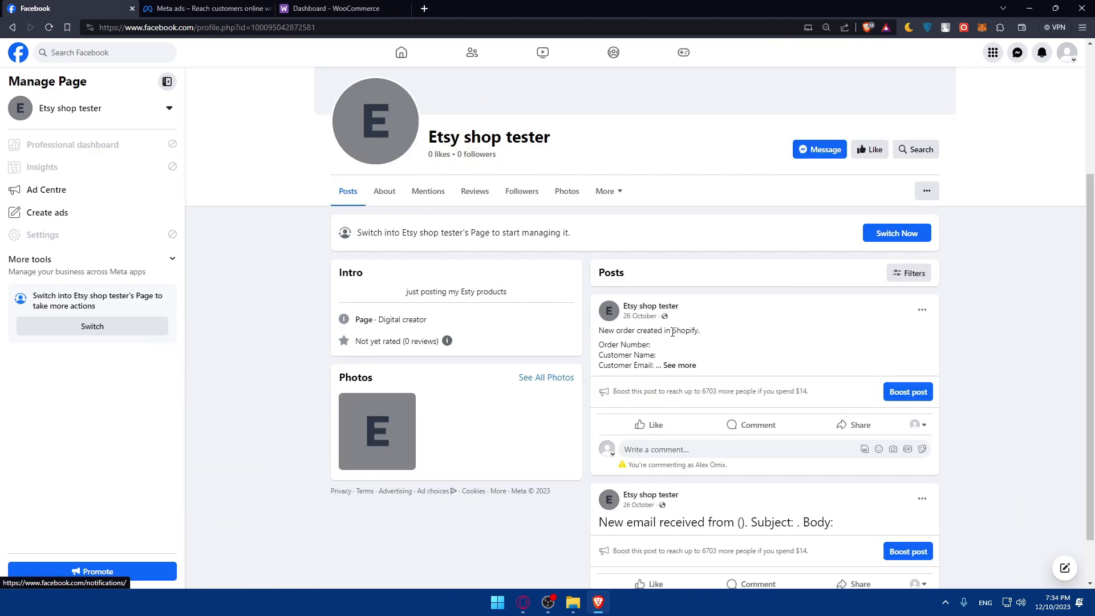
pyautogui.click(345, 8)
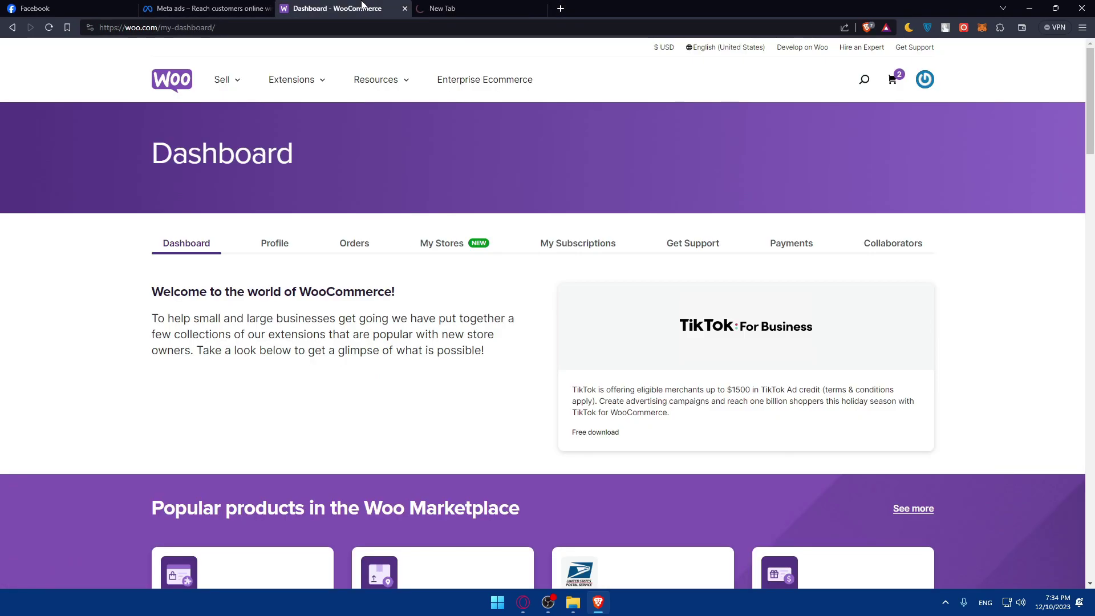
# Step: In the WordPress admin tab, go to the Add New plugins page
pyautogui.click(462, 6)
pyautogui.moveTo(45, 456)
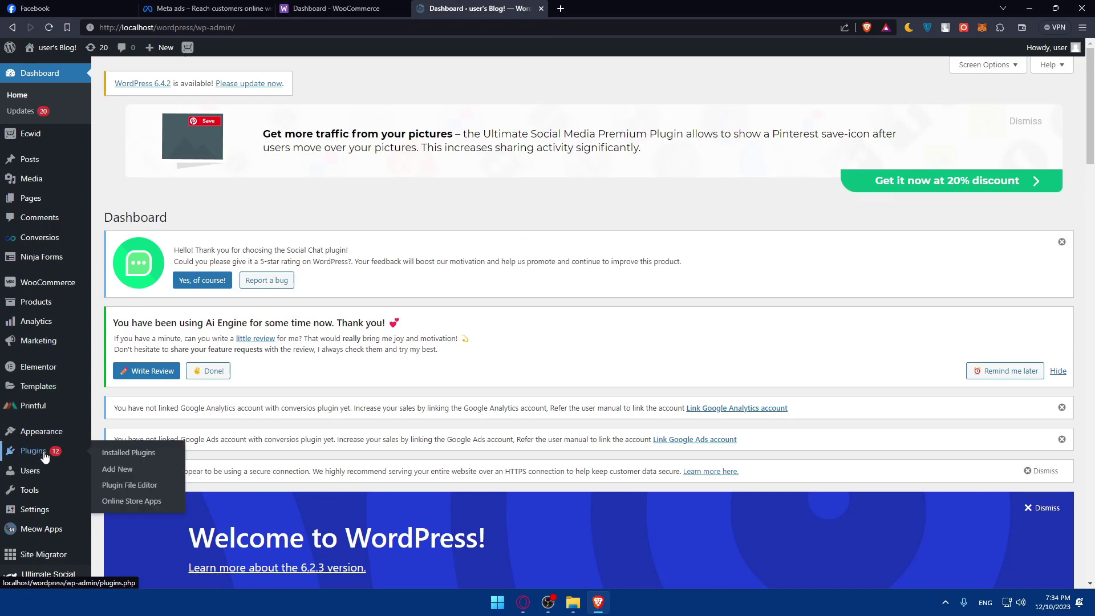
pyautogui.click(114, 469)
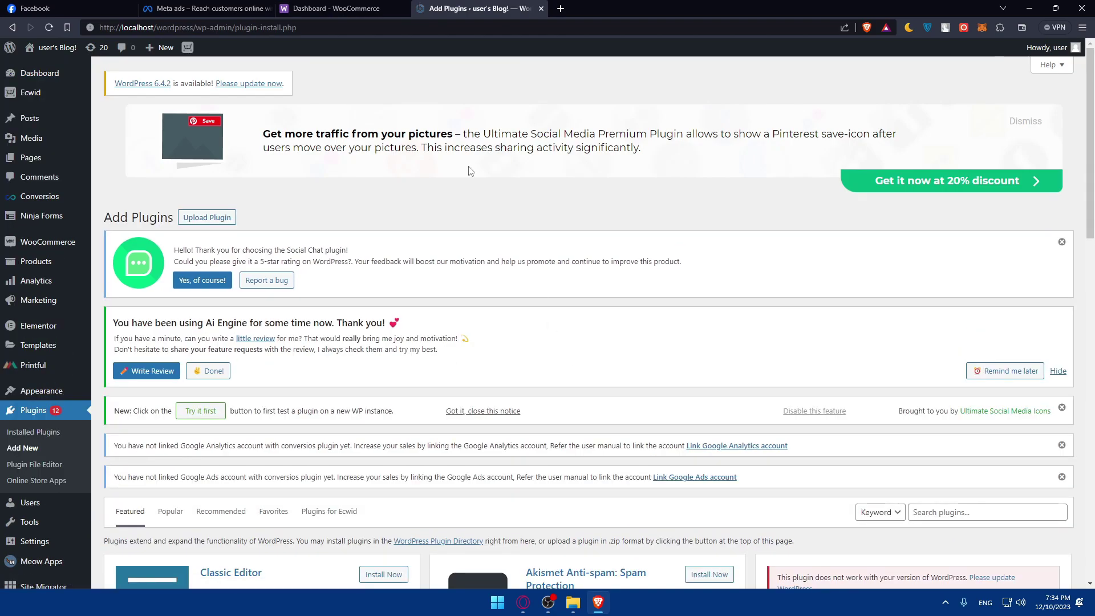
# Step: In My Stores, view the connected store, then close its domain-connection error tab
pyautogui.click(328, 7)
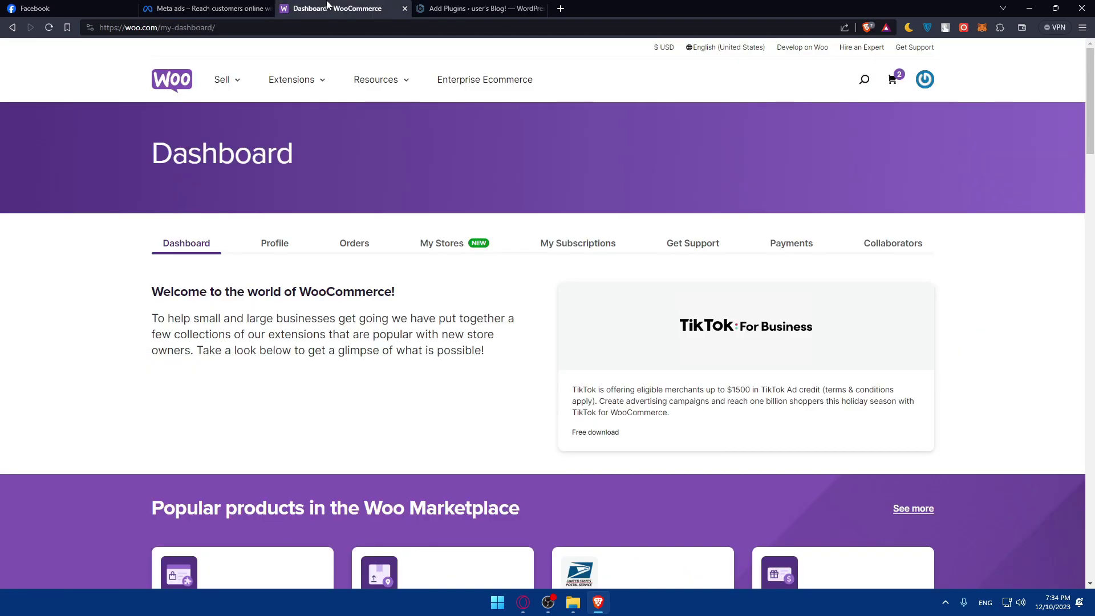
pyautogui.click(425, 246)
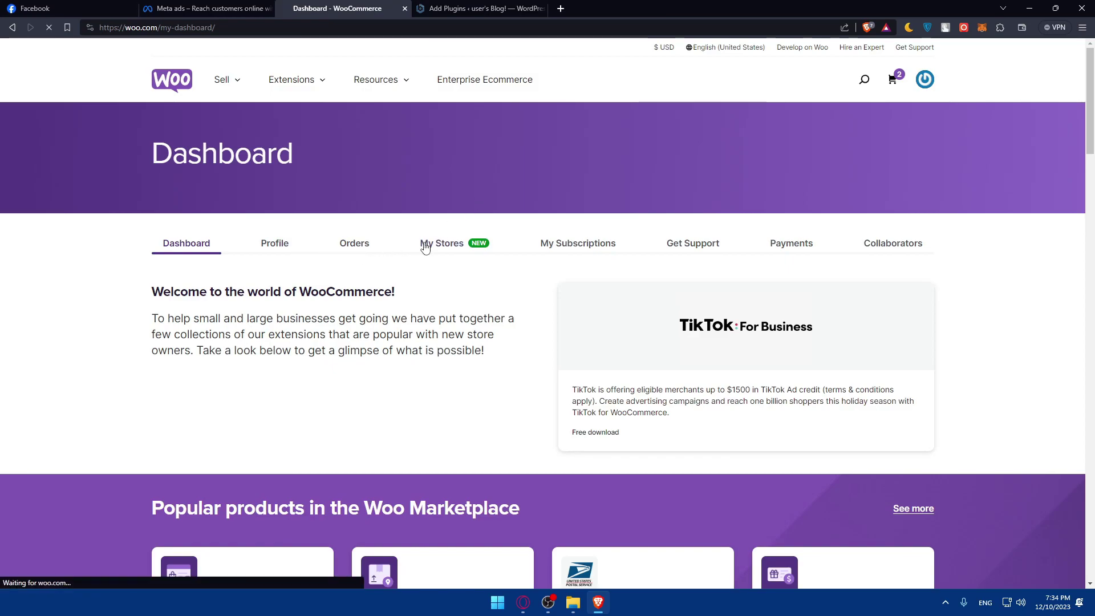
pyautogui.scroll(-2, 426, 251)
pyautogui.scroll(-3, 431, 271)
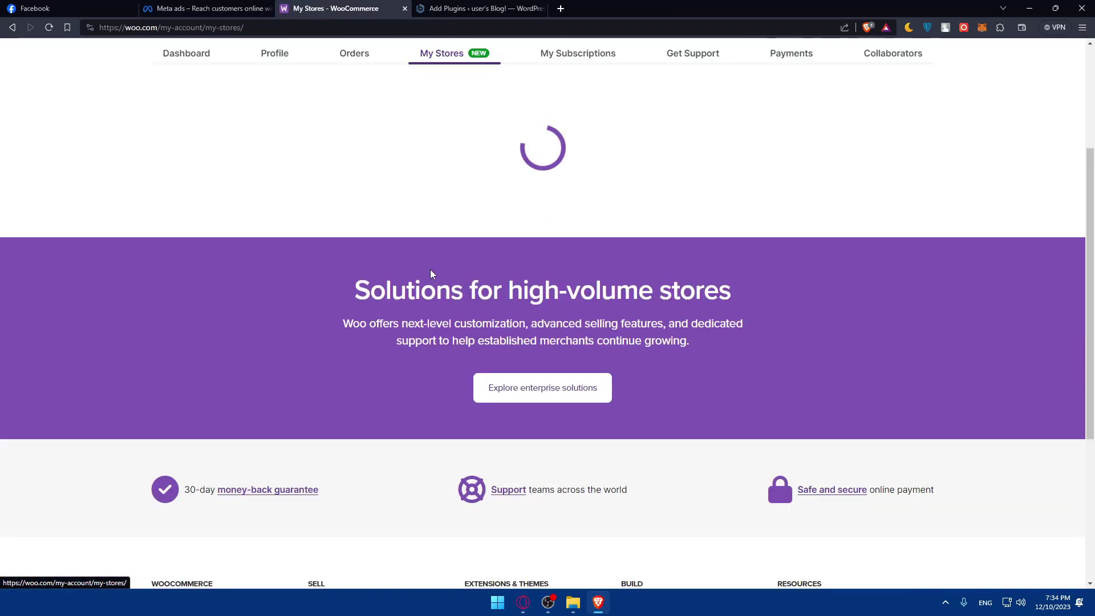
pyautogui.scroll(2, 432, 275)
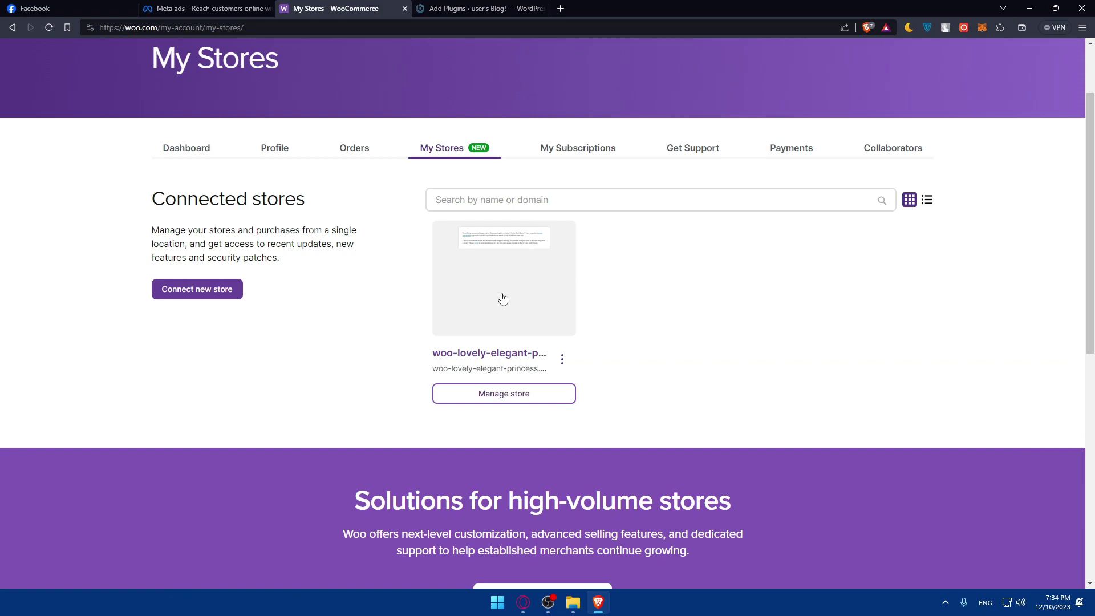
pyautogui.click(561, 361)
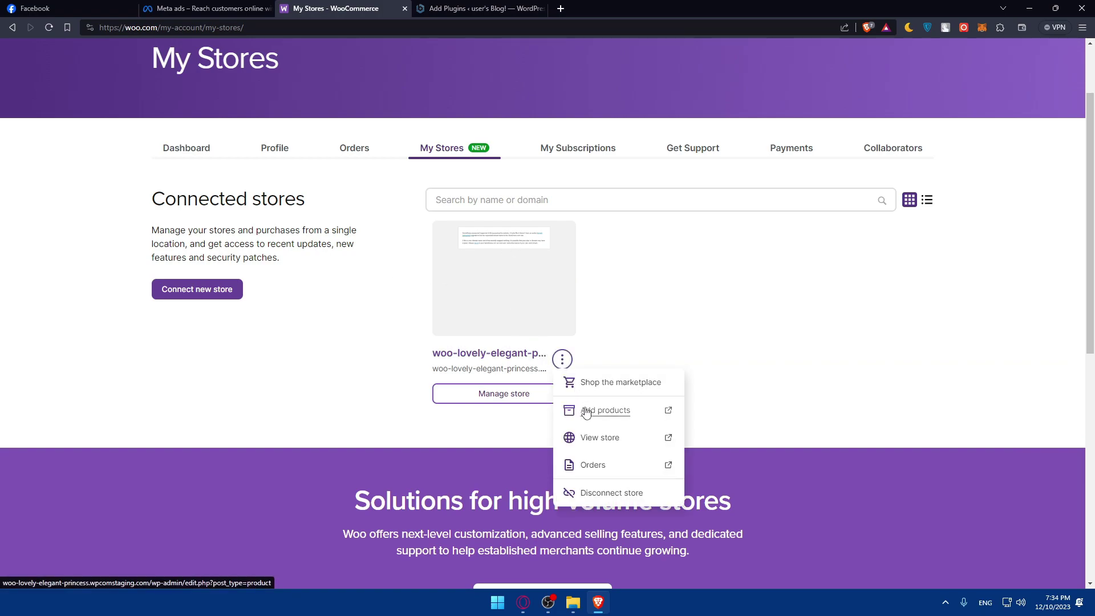
pyautogui.click(587, 438)
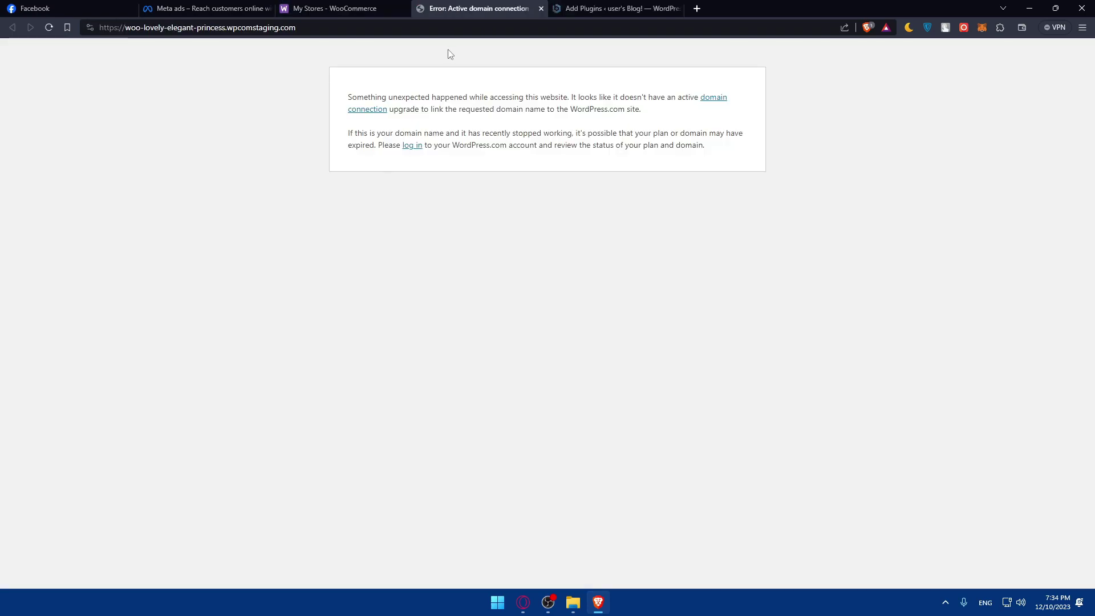
pyautogui.click(542, 8)
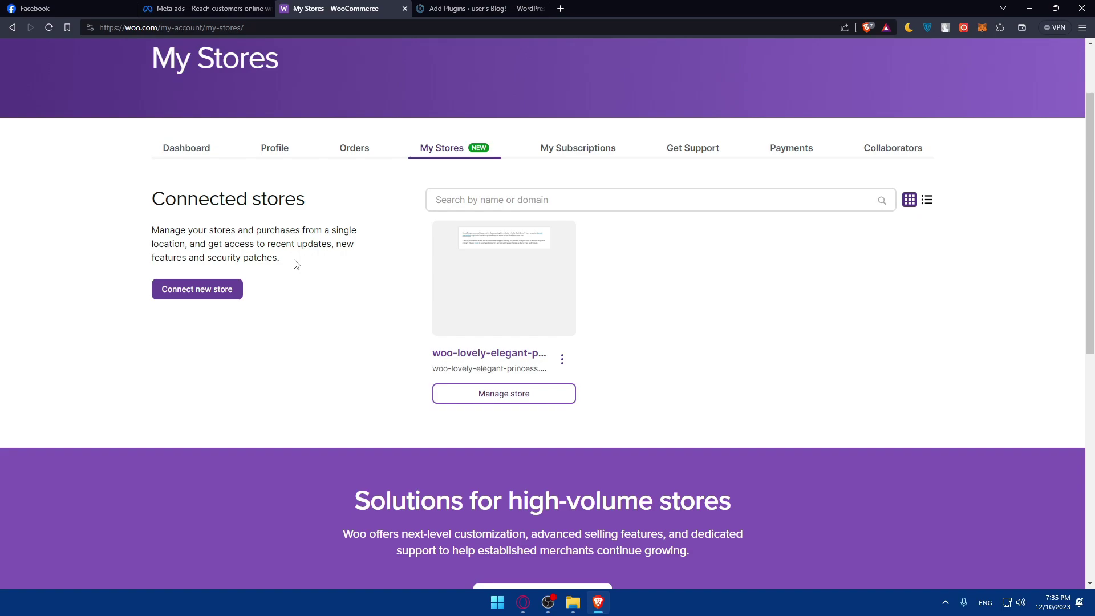
# Step: Search the WordPress plugin directory for 'facebook' to list Facebook for WooCommerce first
pyautogui.click(484, 8)
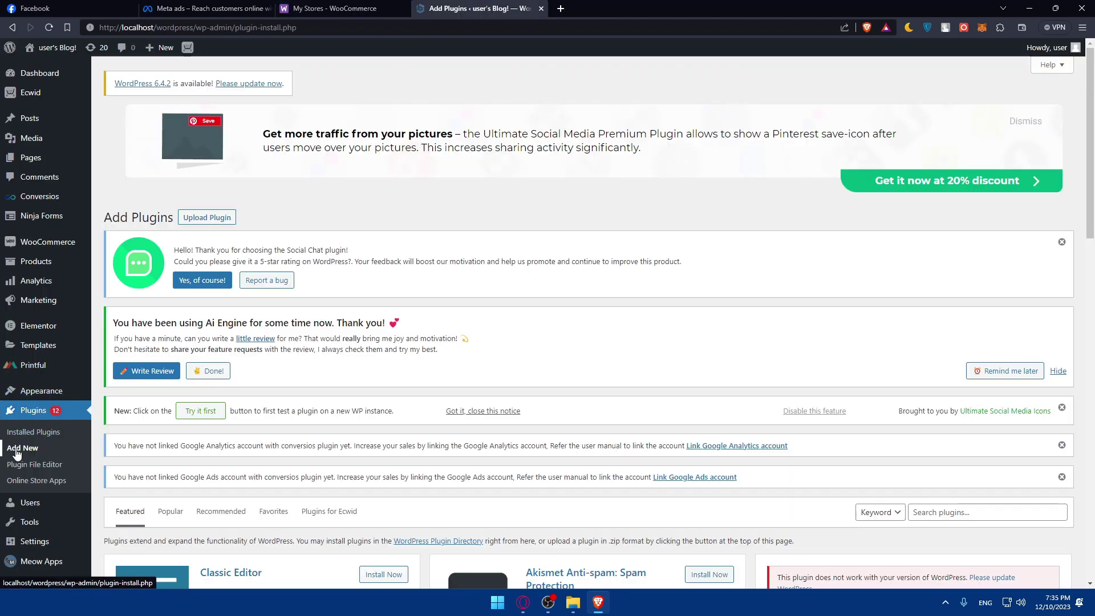
pyautogui.scroll(-3, 17, 455)
pyautogui.click(976, 321)
pyautogui.write('facebook')
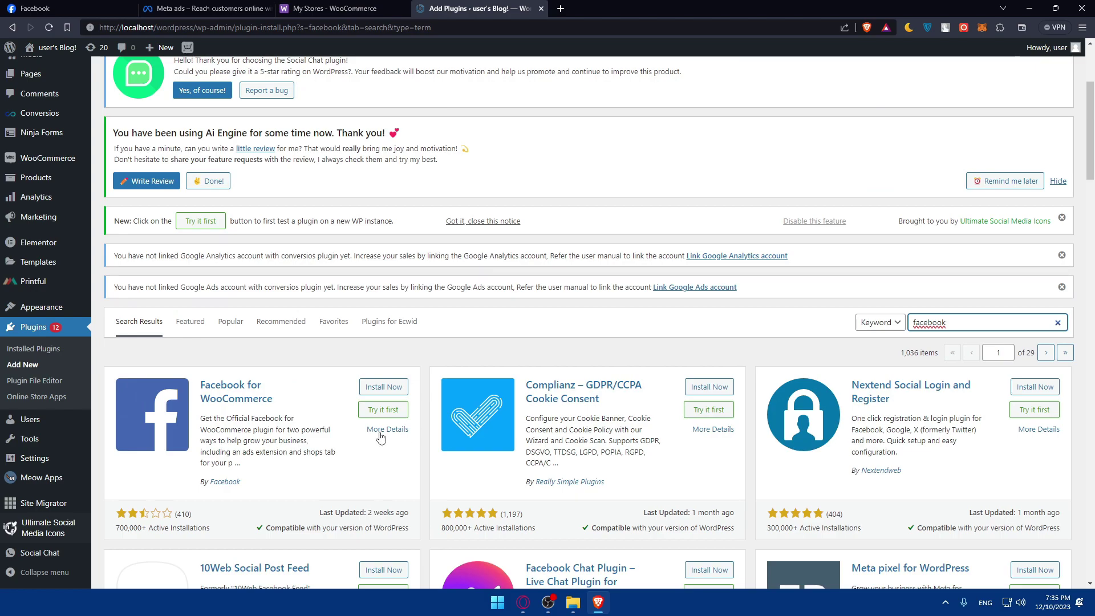
pyautogui.scroll(-2, 252, 443)
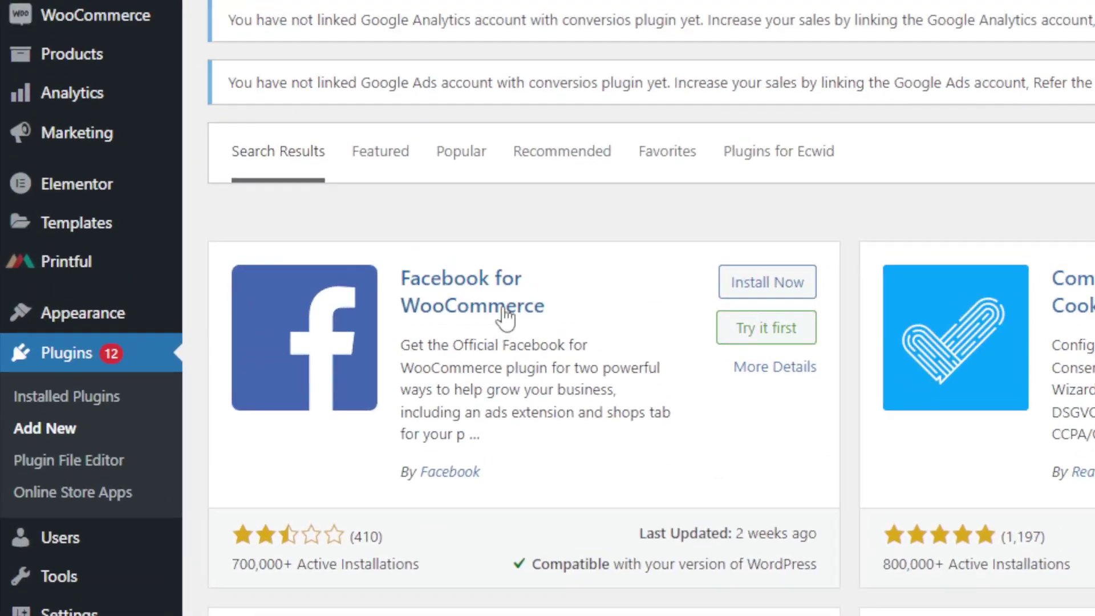
pyautogui.scroll(6, 564, 359)
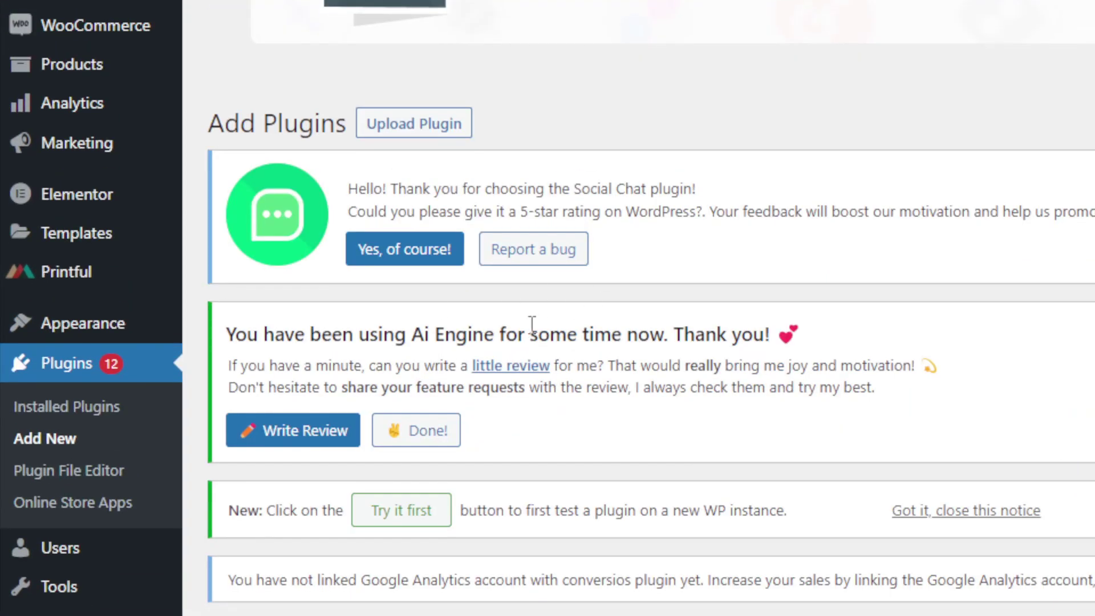
pyautogui.scroll(-1, 543, 382)
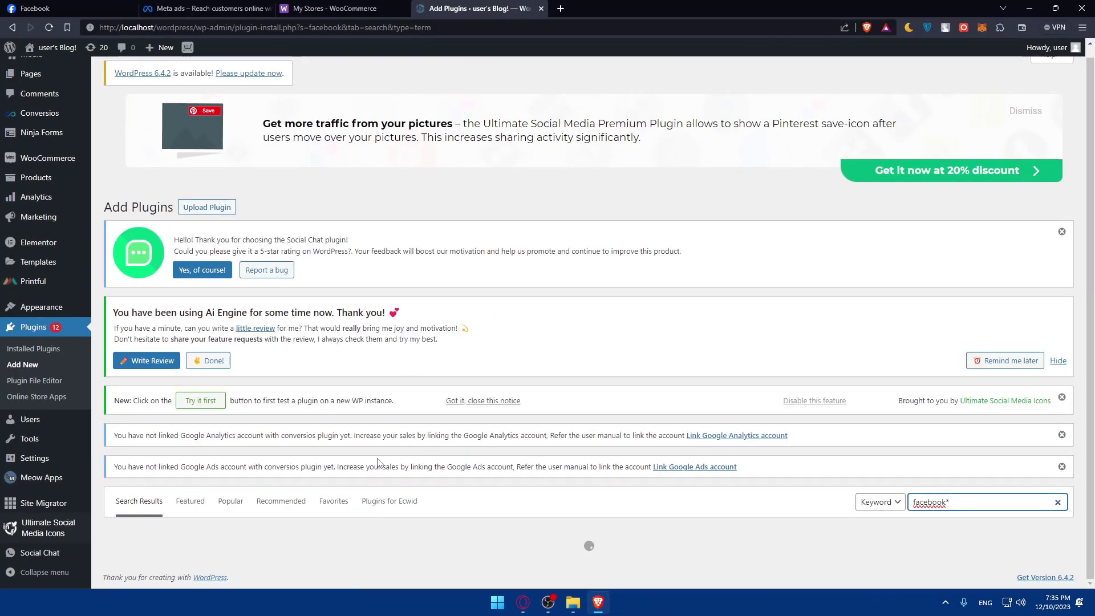
pyautogui.press('BackSpace')
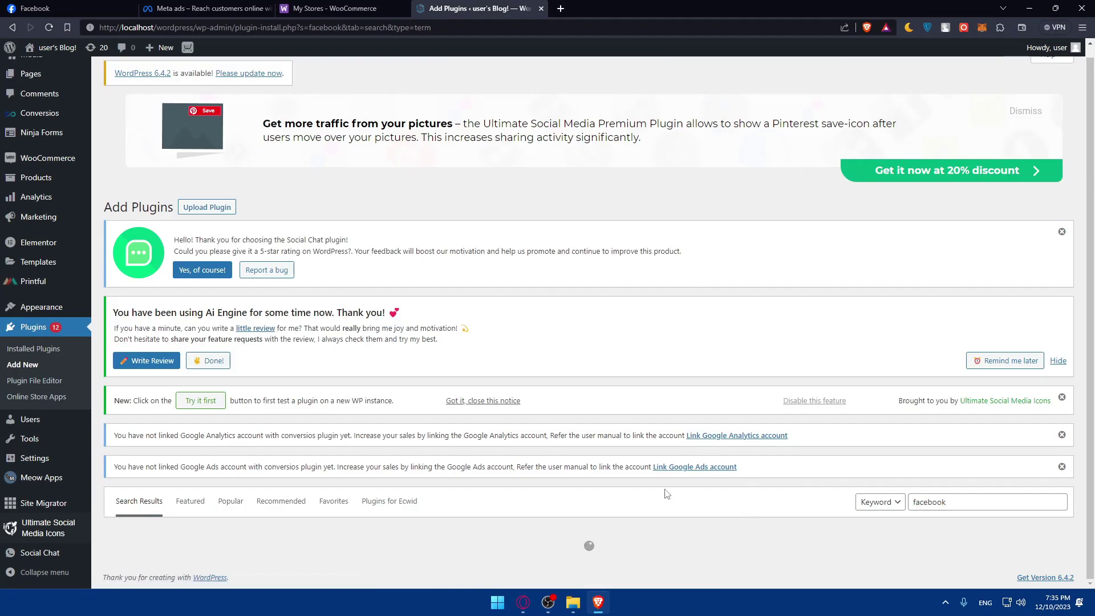
pyautogui.scroll(-5, 428, 564)
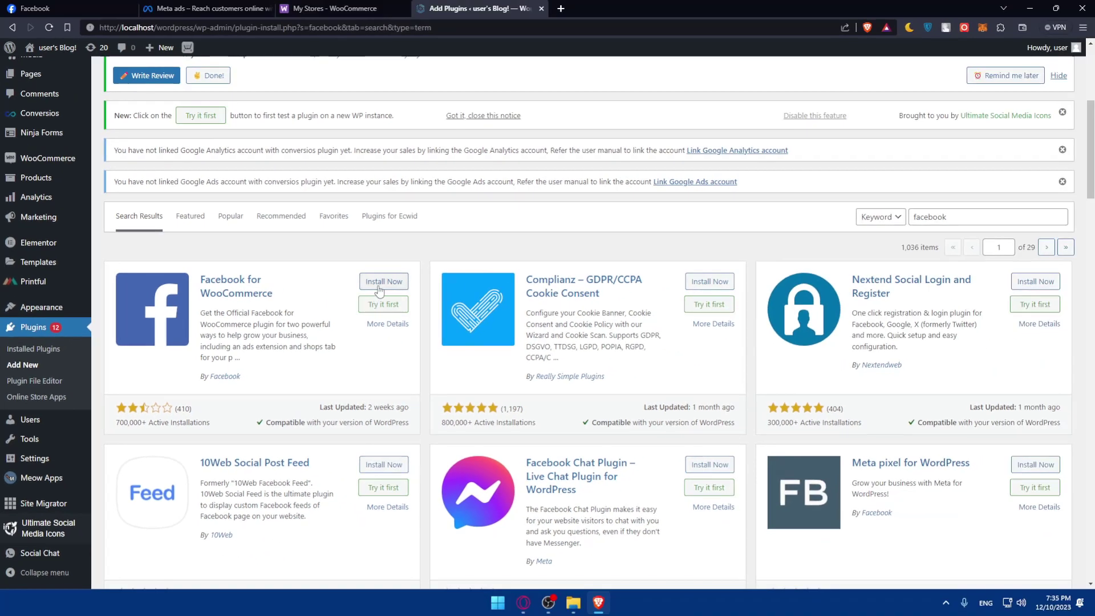
# Step: Install Facebook for WooCommerce and try activating it, hitting the PHP 7.4.0 requirement error
pyautogui.click(770, 159)
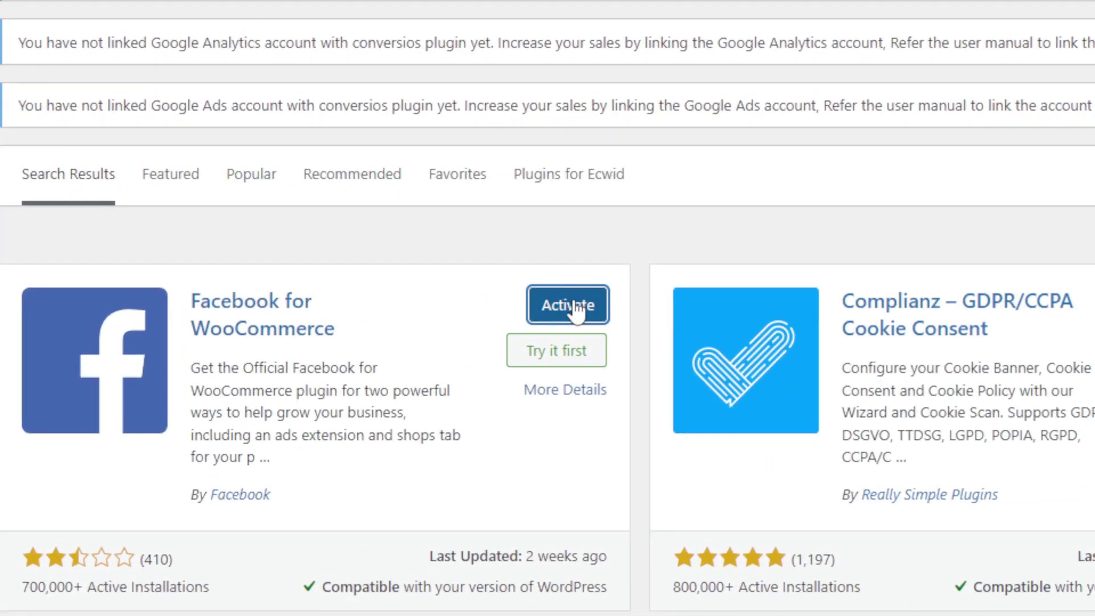
pyautogui.click(577, 308)
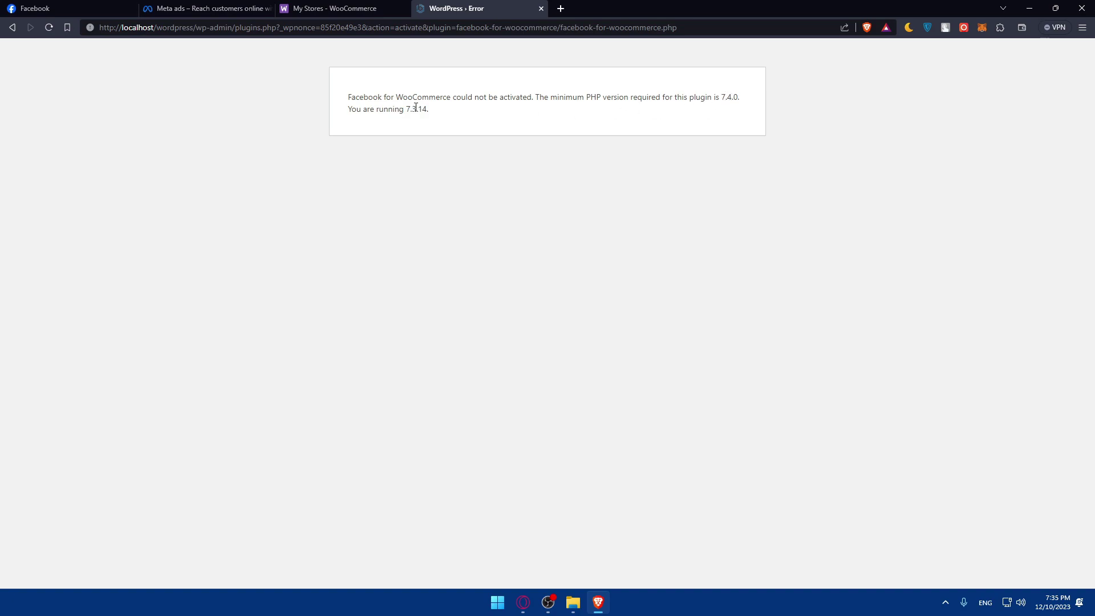
pyautogui.press('F5')
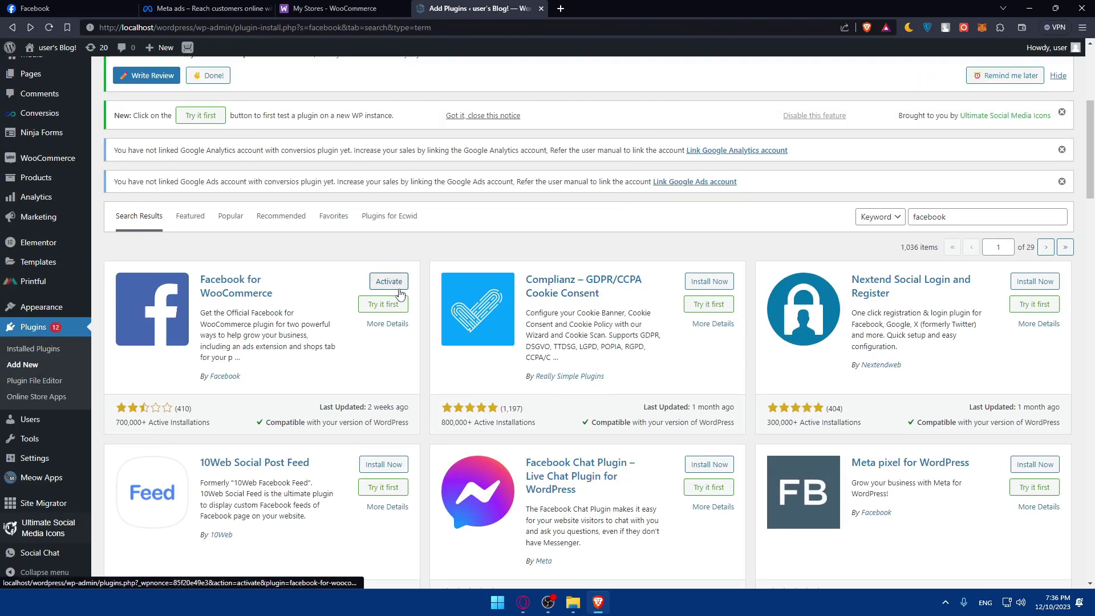
# Step: Retry activating Facebook for WooCommerce, then return to the Etsy shop tester Facebook tab
pyautogui.scroll(-2, 400, 295)
pyautogui.scroll(-4, 399, 295)
pyautogui.scroll(6, 391, 285)
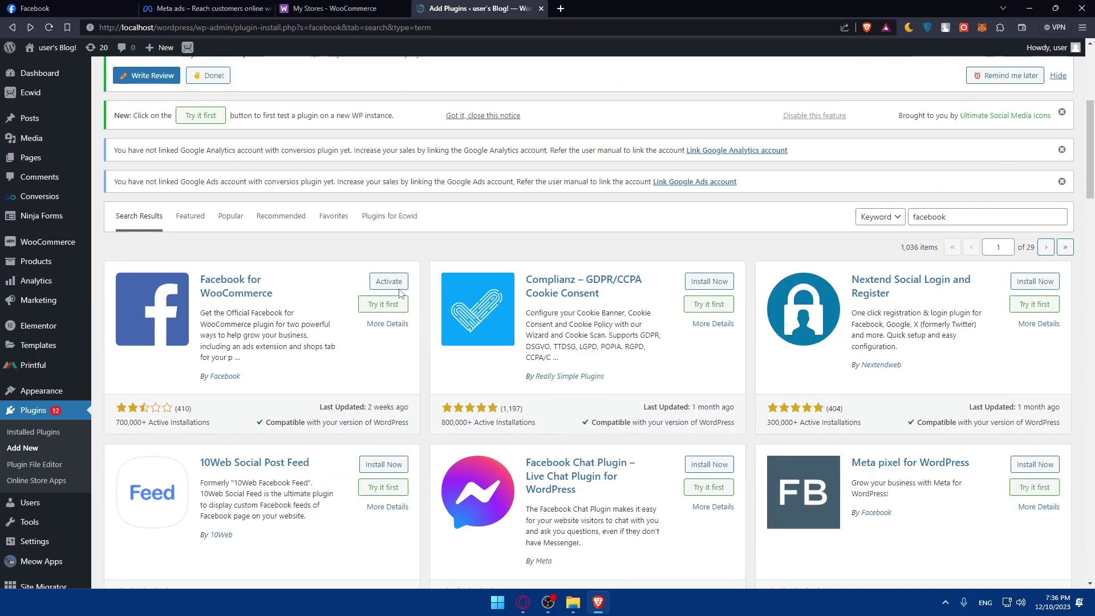
pyautogui.click(388, 282)
pyautogui.hotkey('ctrl', 'shift', 'Tab')
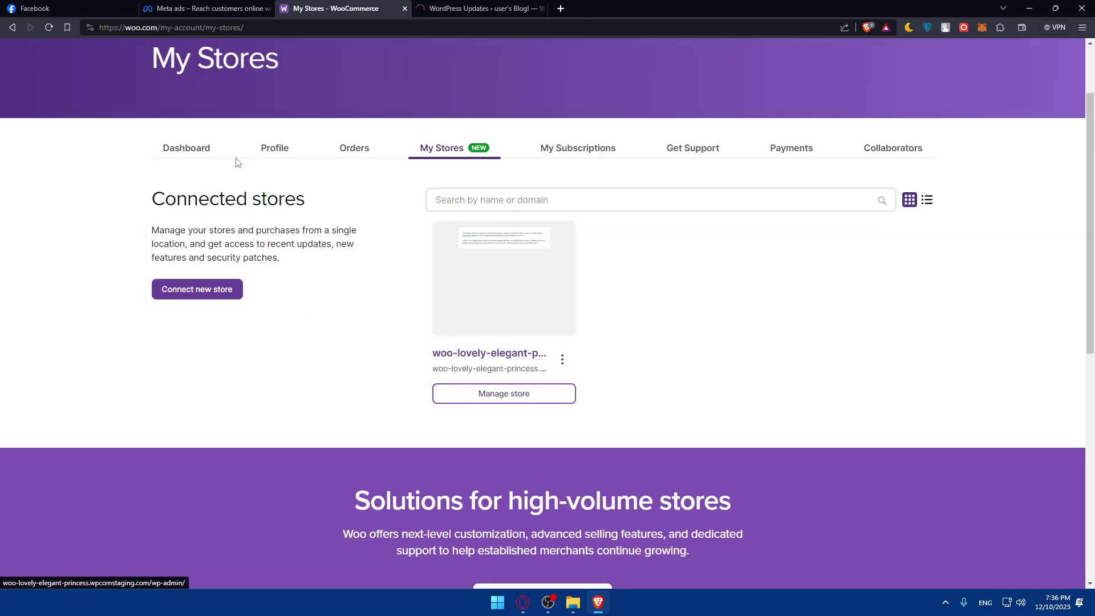
pyautogui.click(35, 6)
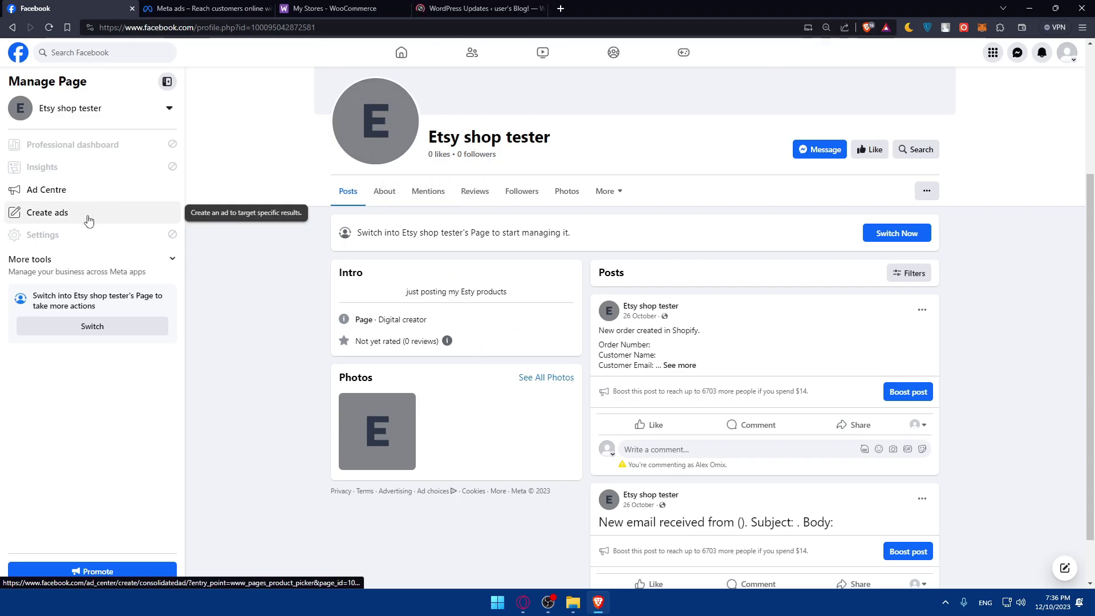
# Step: Start an ad for the Etsy shop tester Page, close the Meta ads tab, and review the form
pyautogui.click(47, 212)
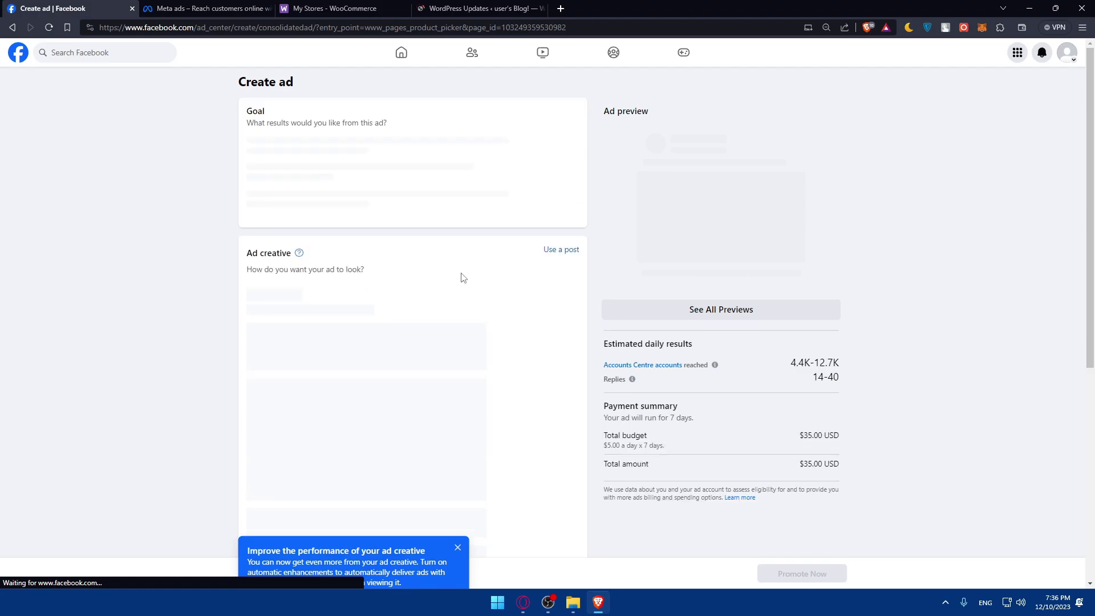
pyautogui.click(211, 8)
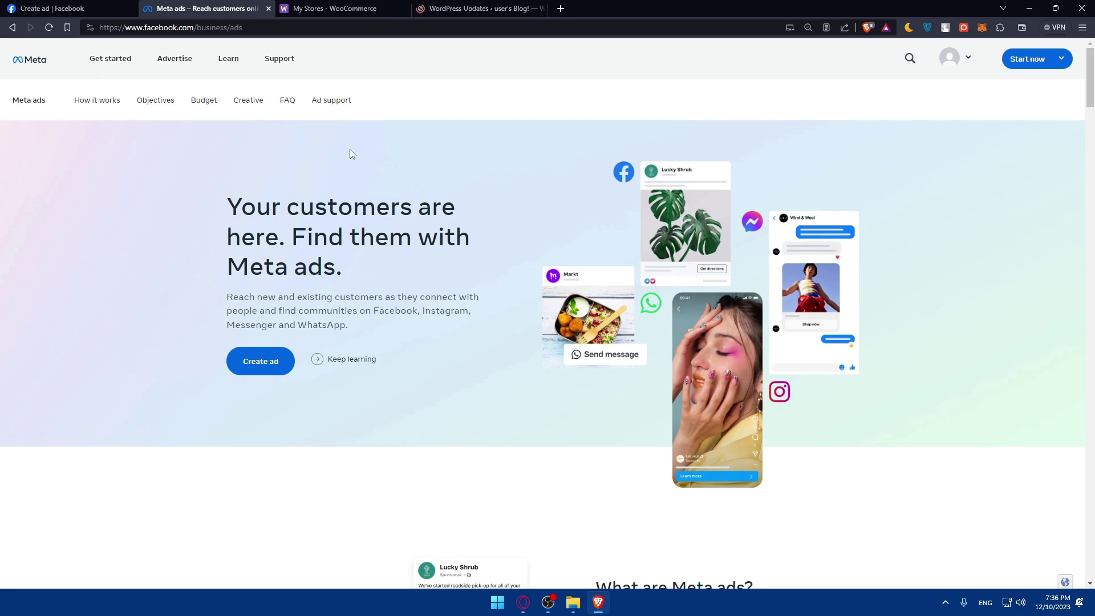
pyautogui.click(269, 8)
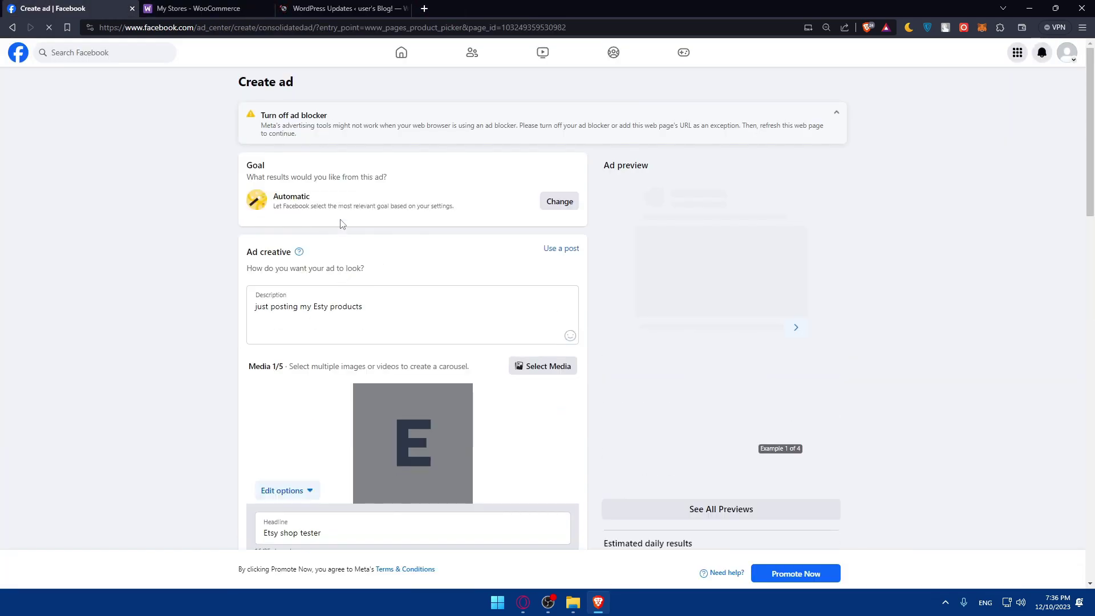
pyautogui.scroll(-3, 339, 215)
pyautogui.scroll(3, 343, 228)
pyautogui.scroll(-8, 339, 240)
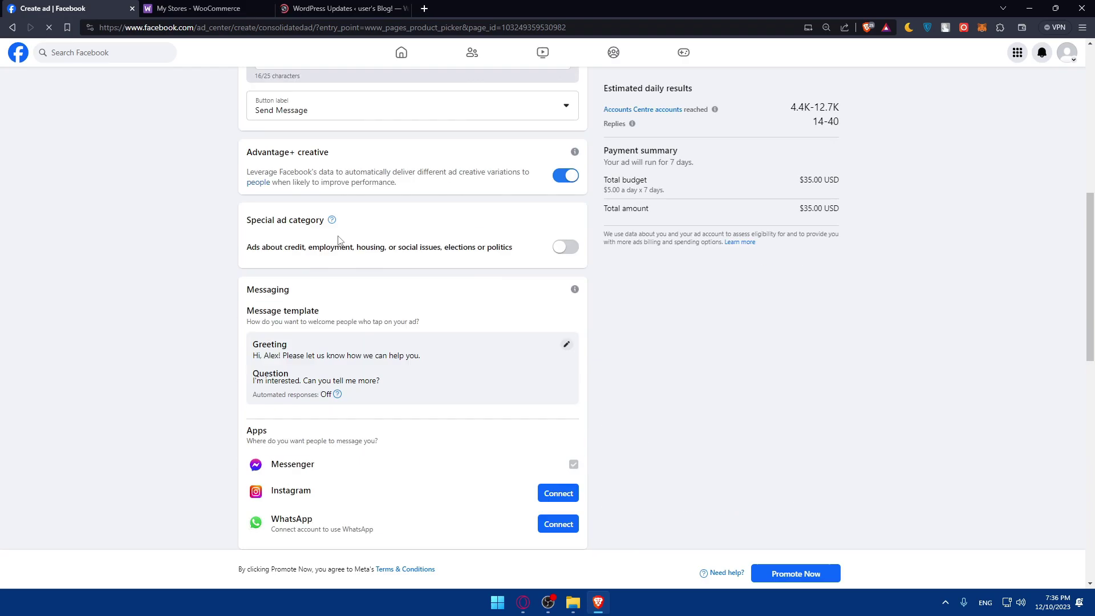
pyautogui.scroll(-5, 339, 240)
pyautogui.scroll(5, 353, 274)
pyautogui.scroll(-3, 360, 286)
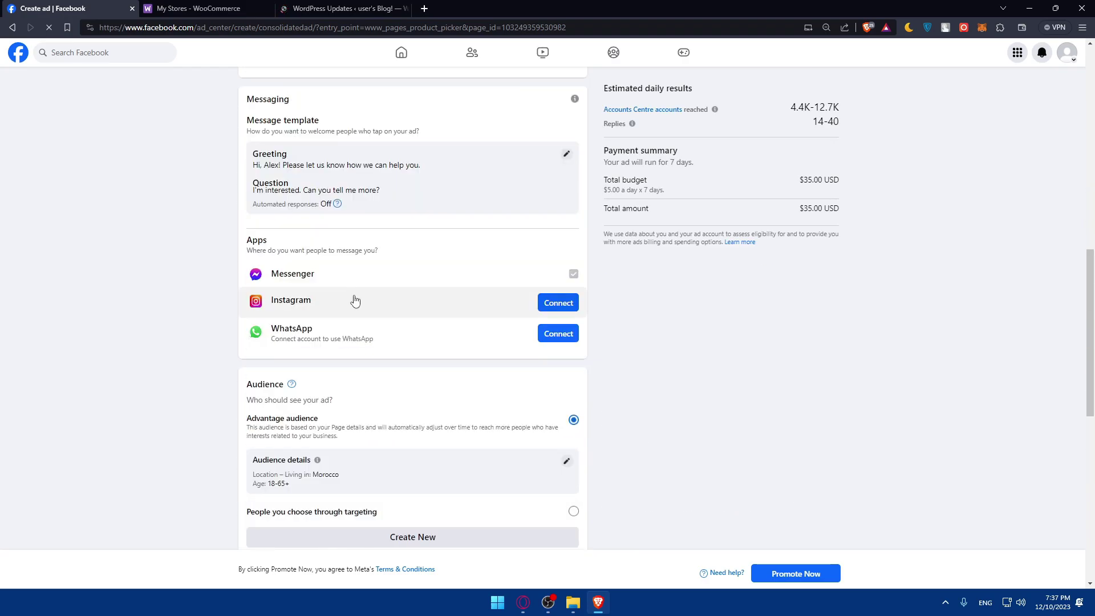
pyautogui.scroll(-5, 485, 342)
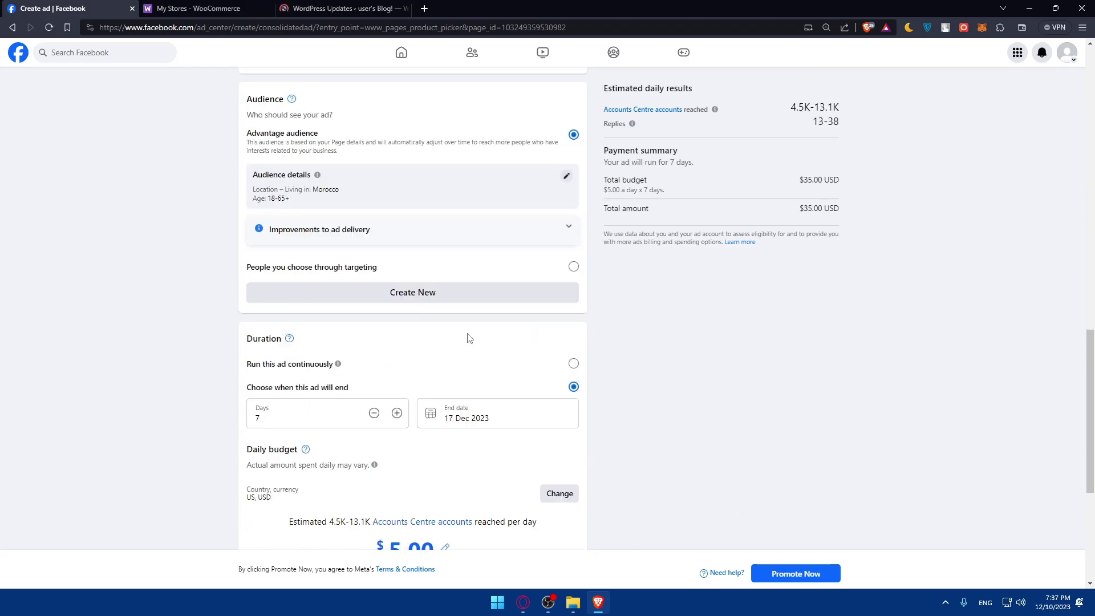
pyautogui.scroll(-5, 468, 338)
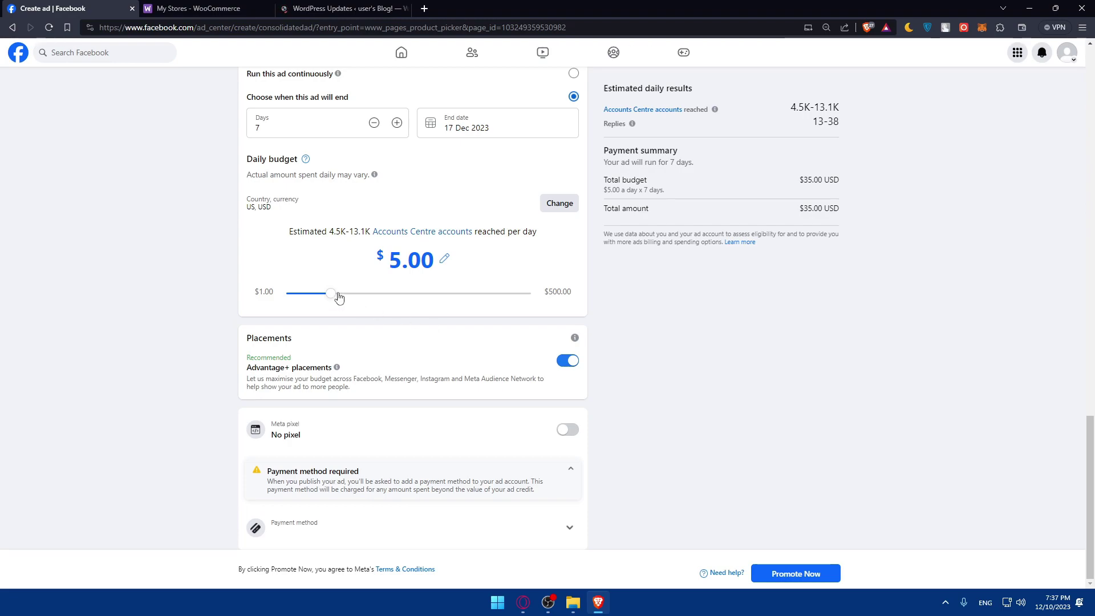
# Step: Drag the daily budget to $500.00 over 7 days, totalling $3,500.00 USD
pyautogui.moveTo(338, 296); pyautogui.dragTo(506, 293)
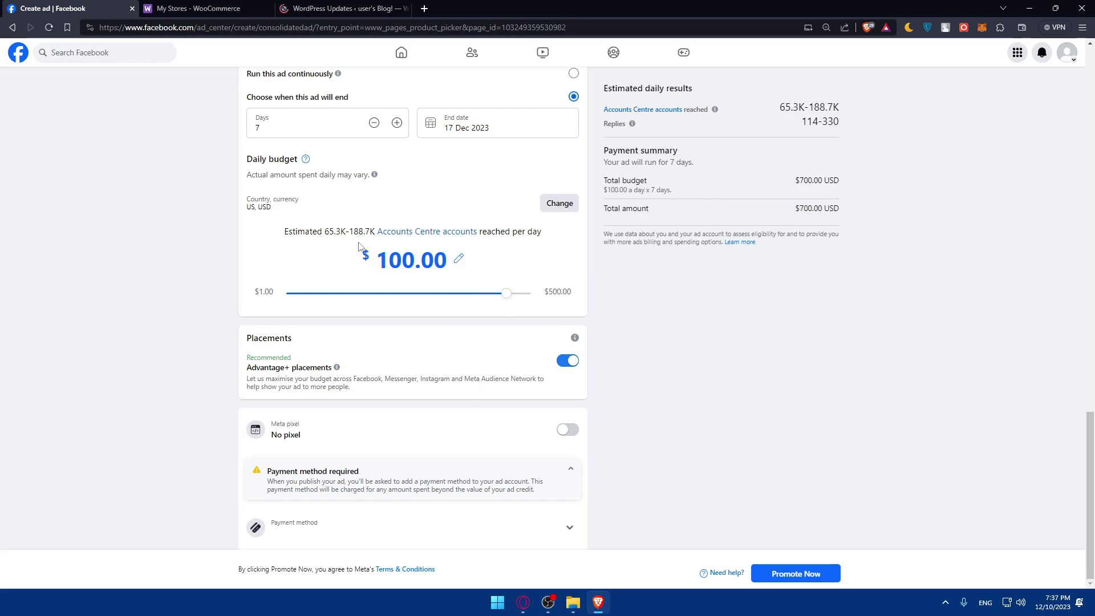
pyautogui.moveTo(502, 379); pyautogui.dragTo(579, 384)
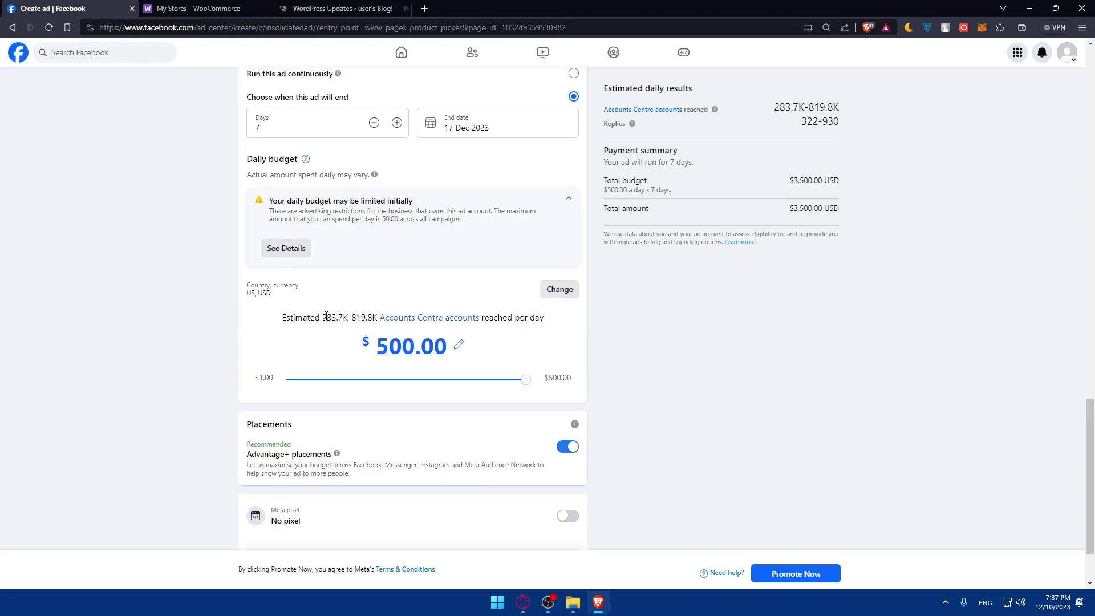
pyautogui.moveTo(327, 318); pyautogui.dragTo(366, 318)
pyautogui.click(455, 340)
pyautogui.click(384, 347)
pyautogui.click(448, 265)
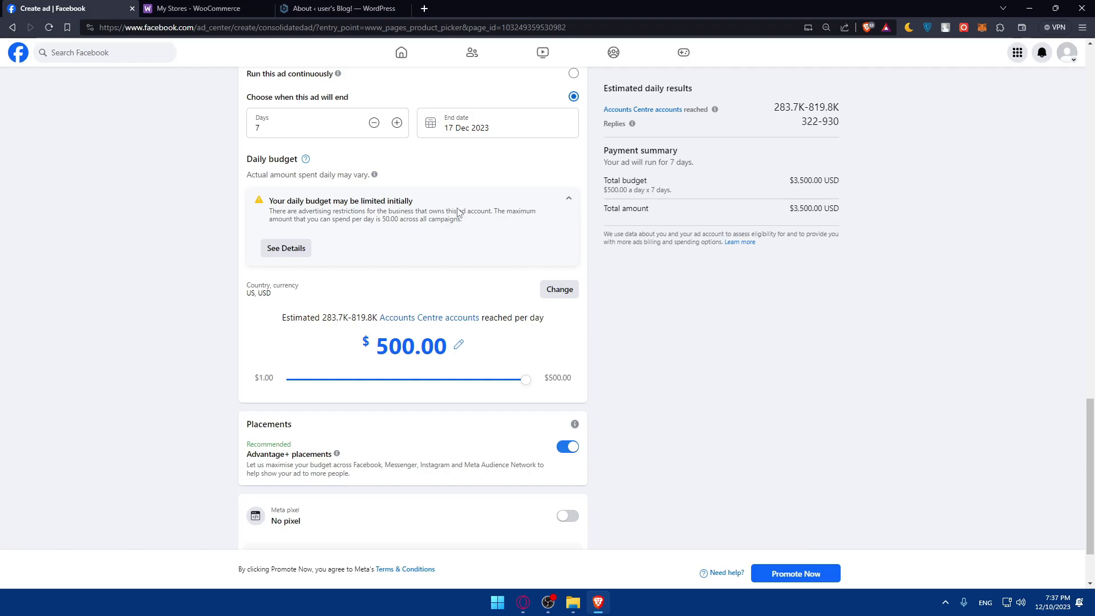
# Step: In the local WordPress admin, open Plugins > Add New Plugin
pyautogui.click(342, 8)
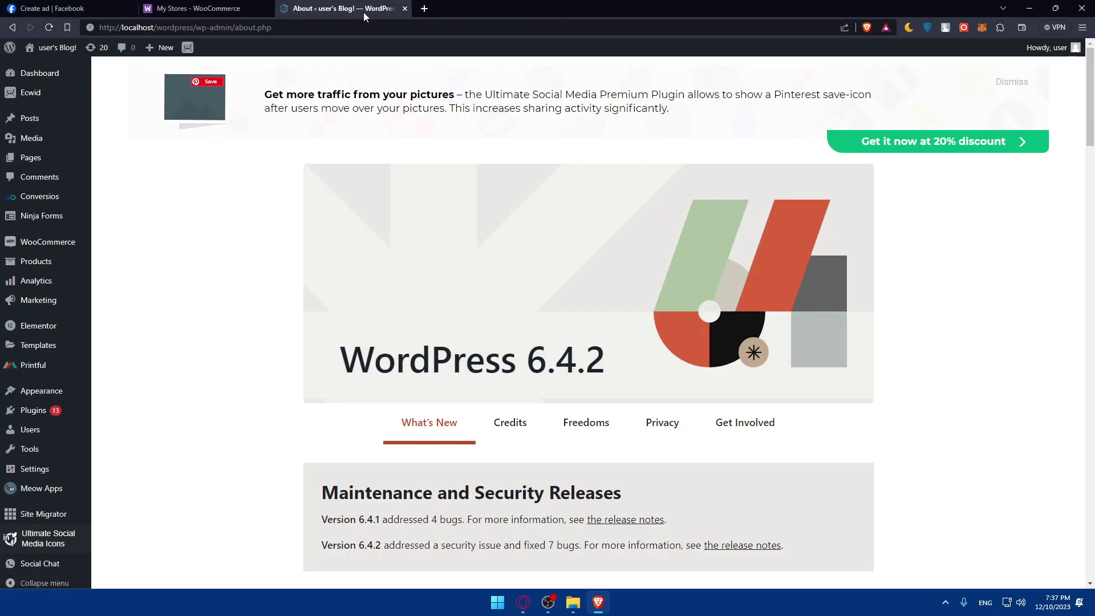
pyautogui.scroll(-5, 331, 239)
pyautogui.scroll(5, 352, 240)
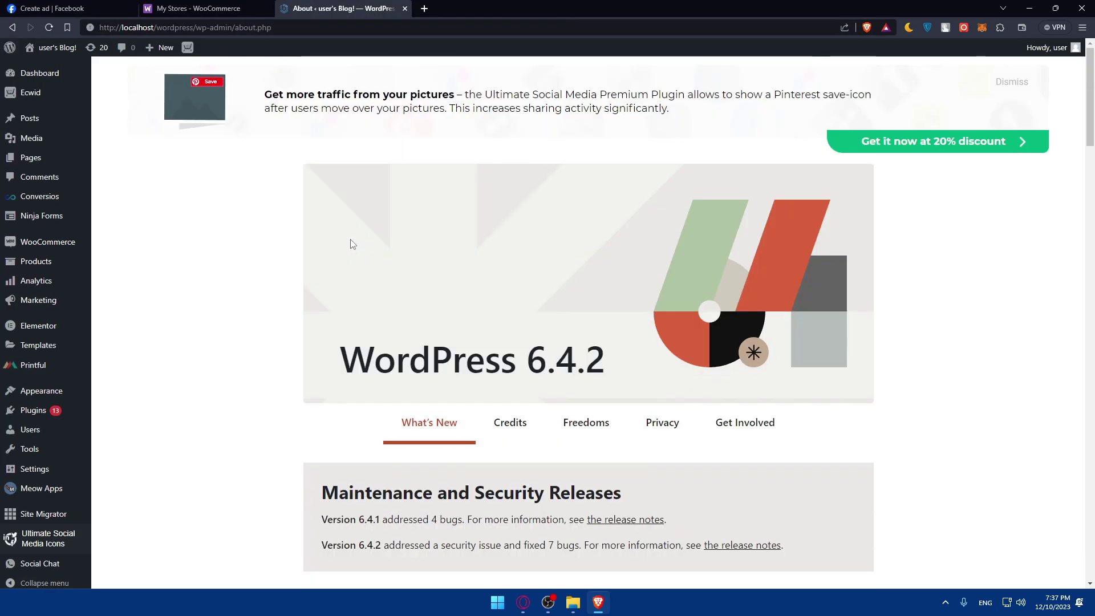
pyautogui.scroll(-15, 352, 245)
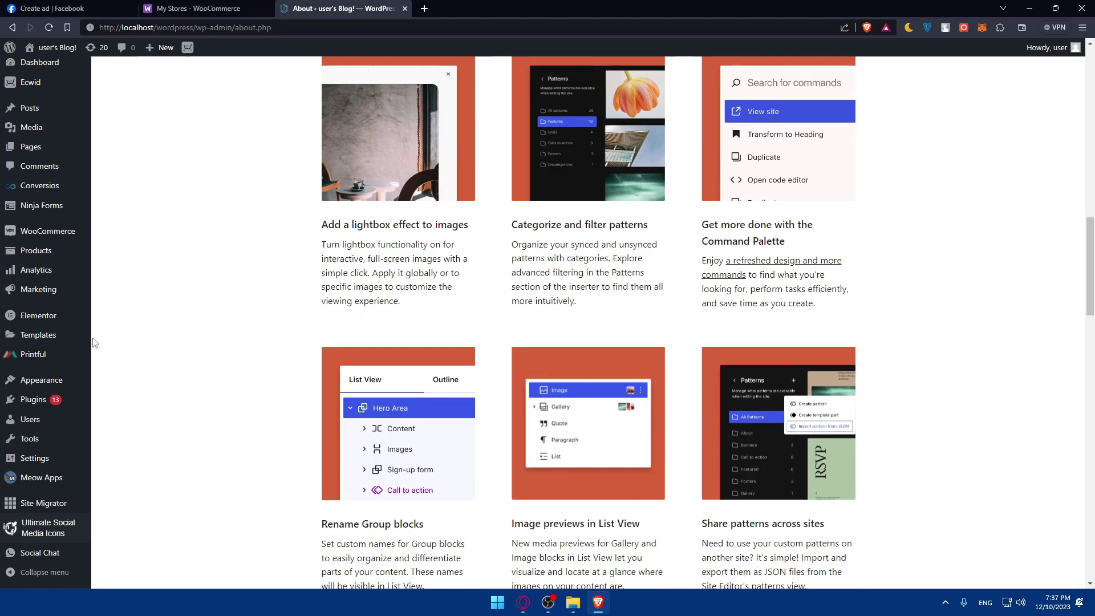
pyautogui.moveTo(25, 407)
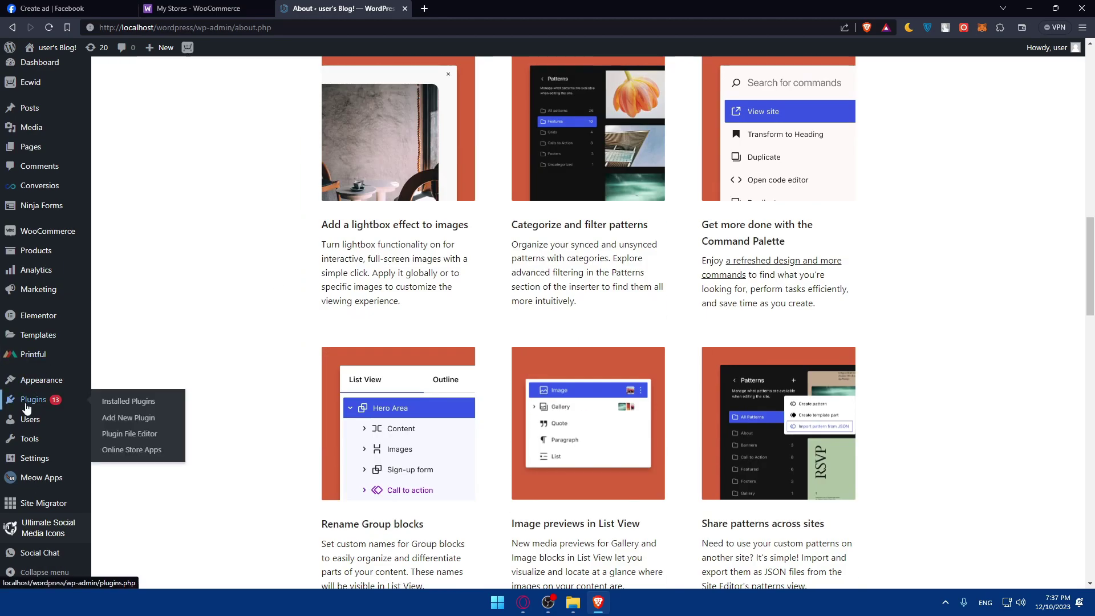
pyautogui.click(125, 418)
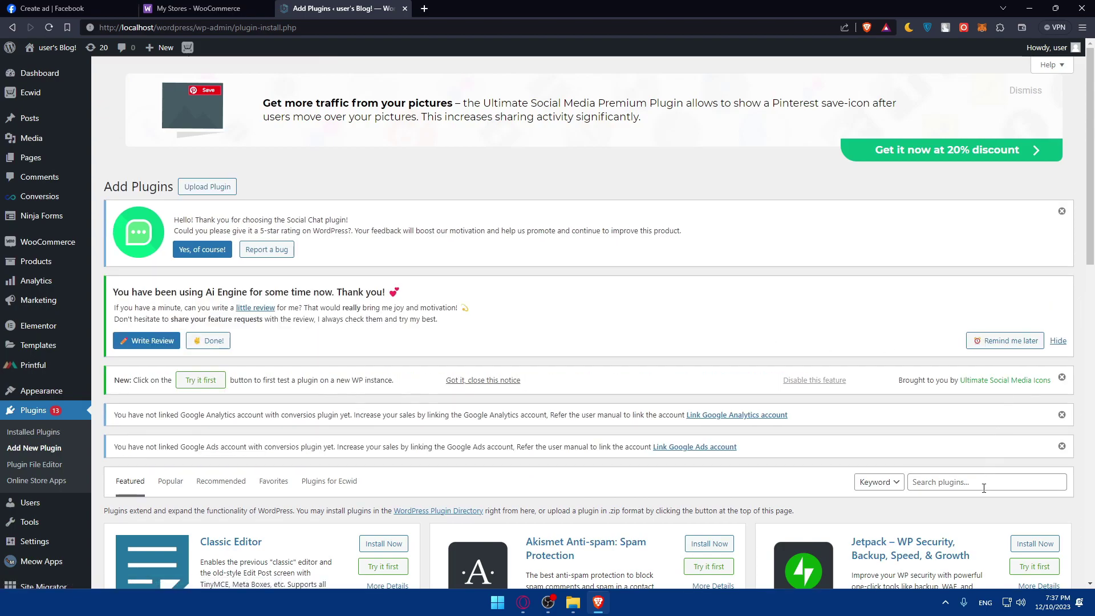
# Step: Search the plugin directory for 'fa' to find Facebook for WooCommerce
pyautogui.click(984, 488)
pyautogui.write('facebook')
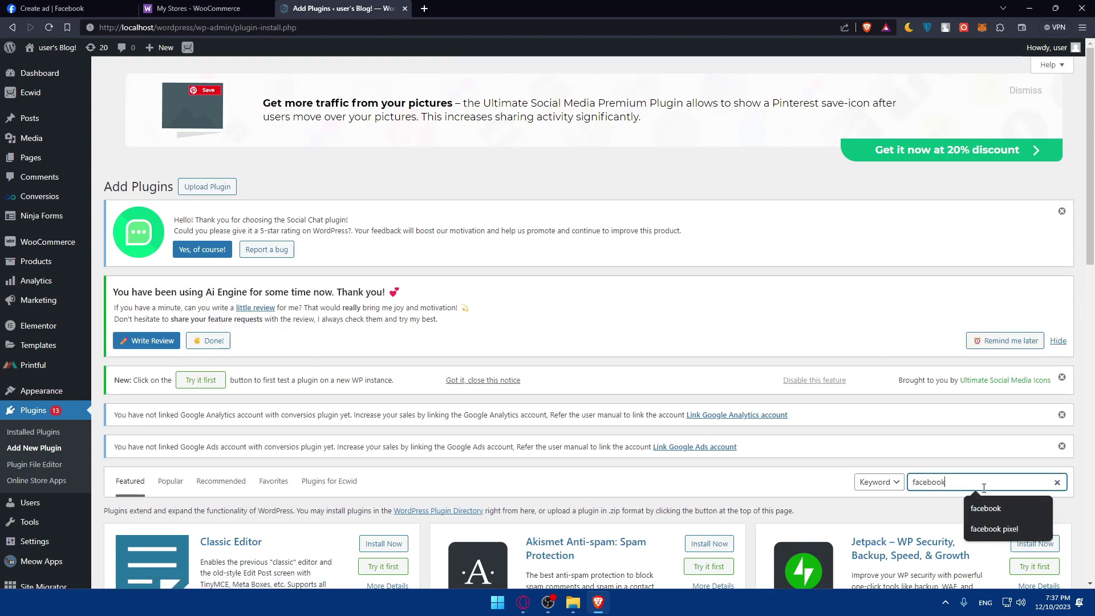
pyautogui.press('Return')
pyautogui.scroll(-3, 679, 416)
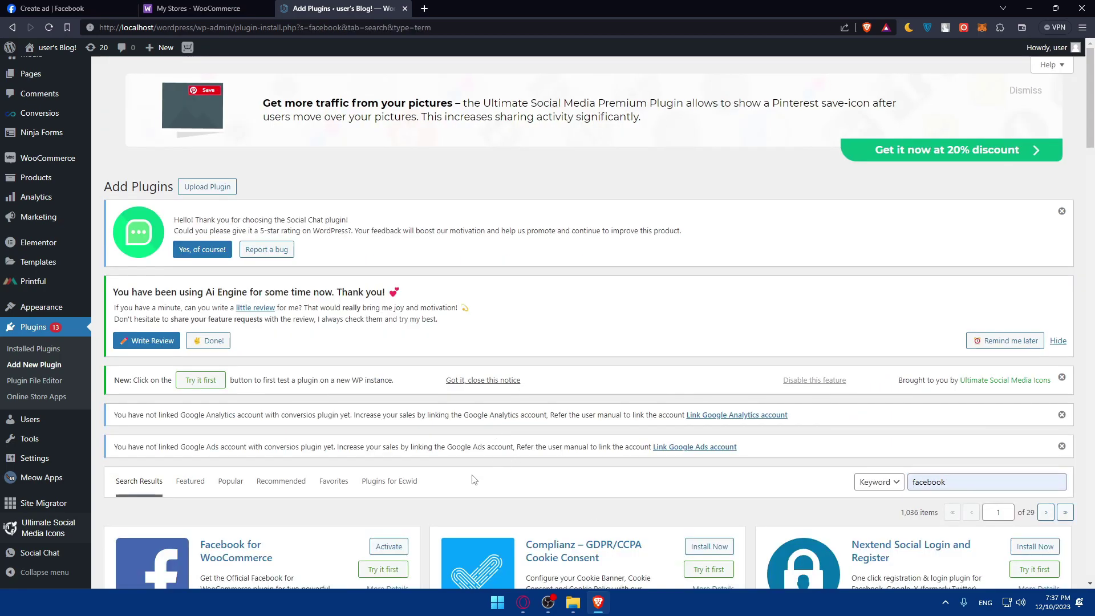
pyautogui.scroll(-3, 489, 469)
# Step: Try Facebook for WooCommerce, return to the local search results, then view the TasteWP test site
pyautogui.click(394, 361)
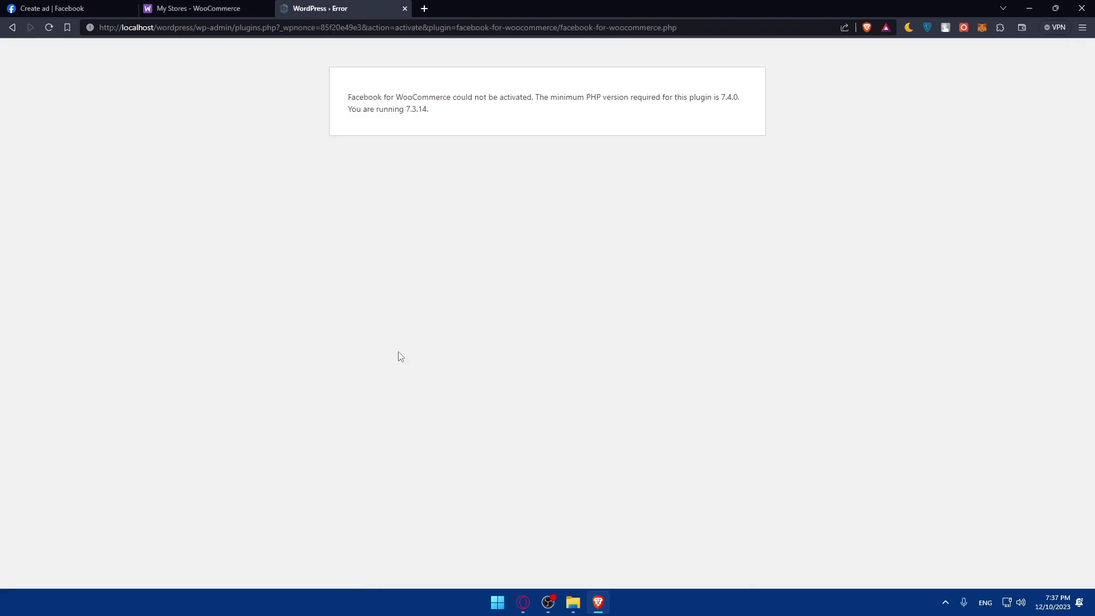
pyautogui.hotkey('alt', 'Left')
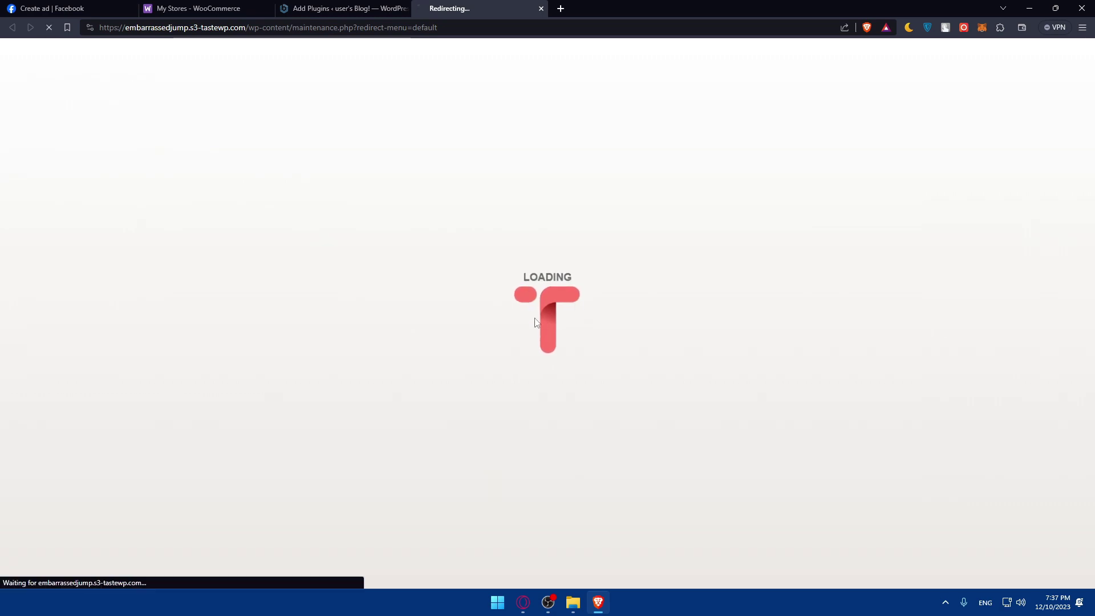
pyautogui.click(344, 8)
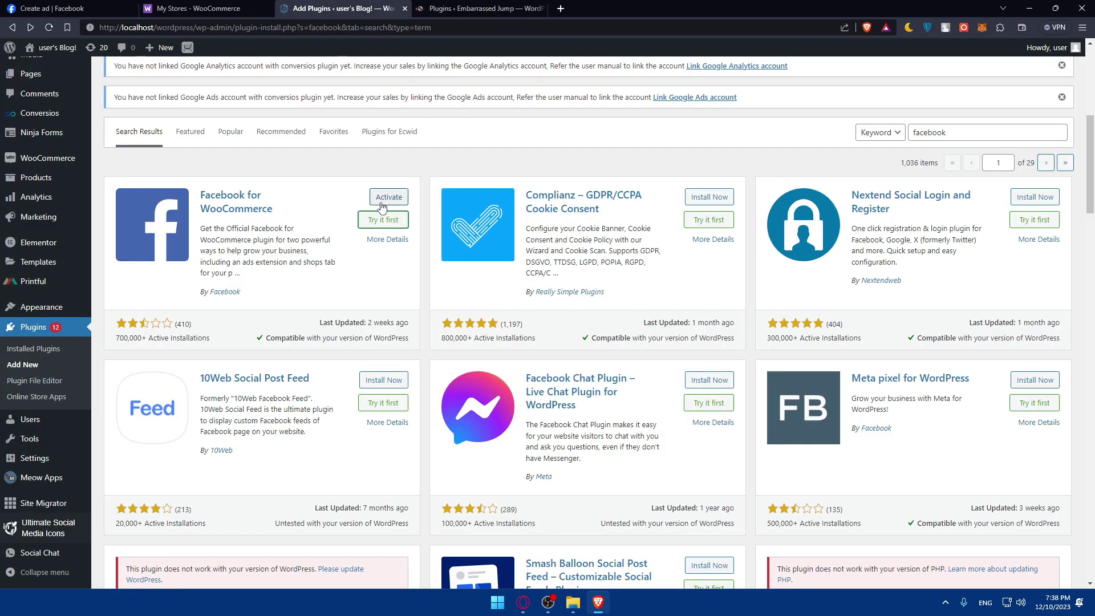
pyautogui.click(479, 8)
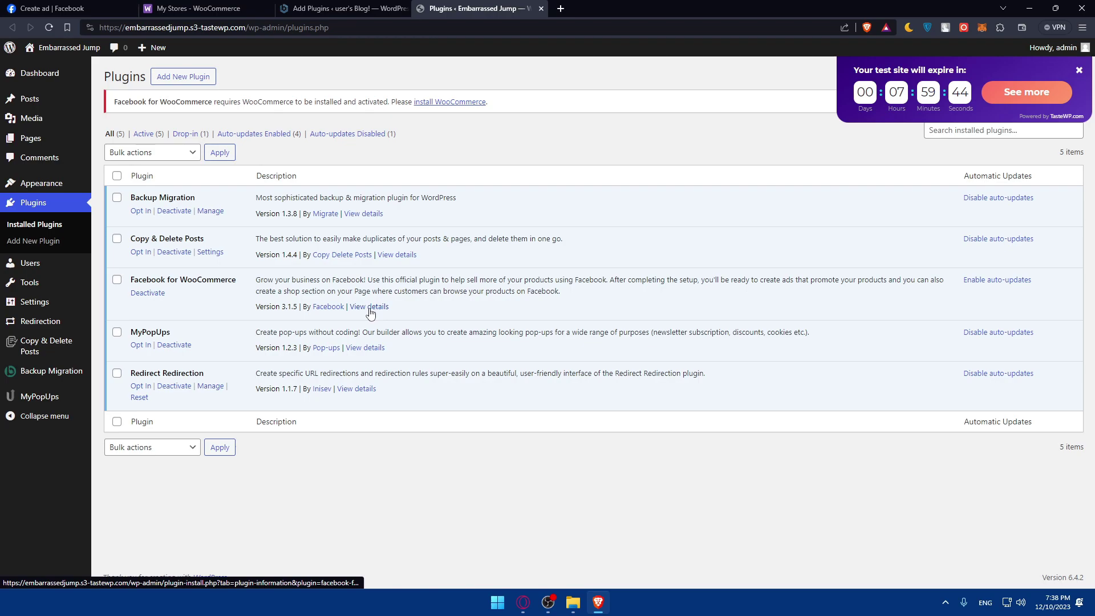
# Step: Dismiss the TasteWP expiry countdown and reopen the Facebook for WooCommerce details dialog
pyautogui.click(1078, 69)
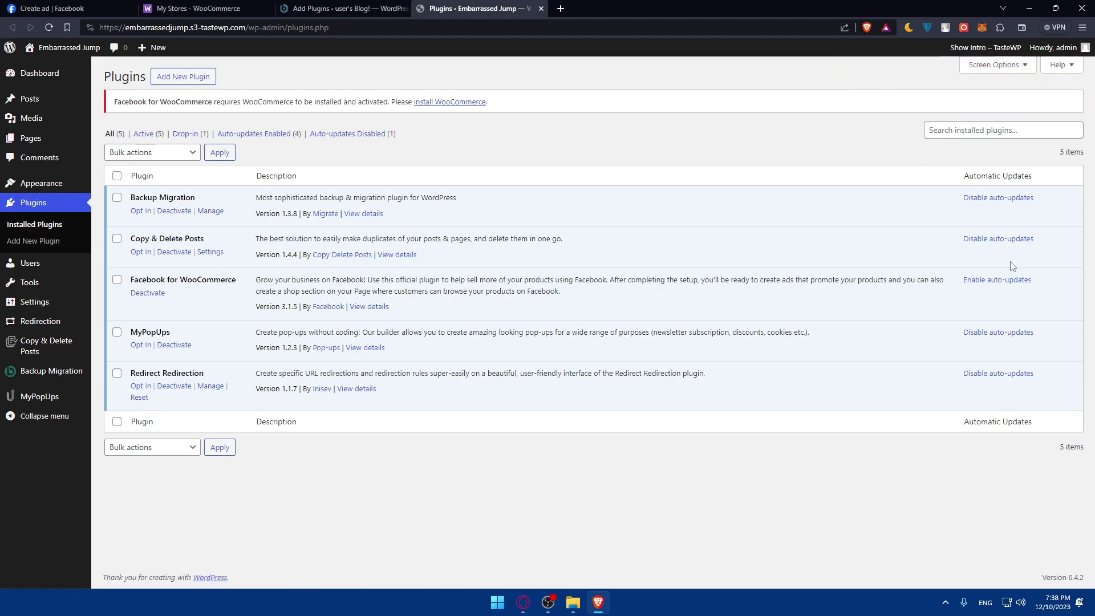
pyautogui.click(372, 308)
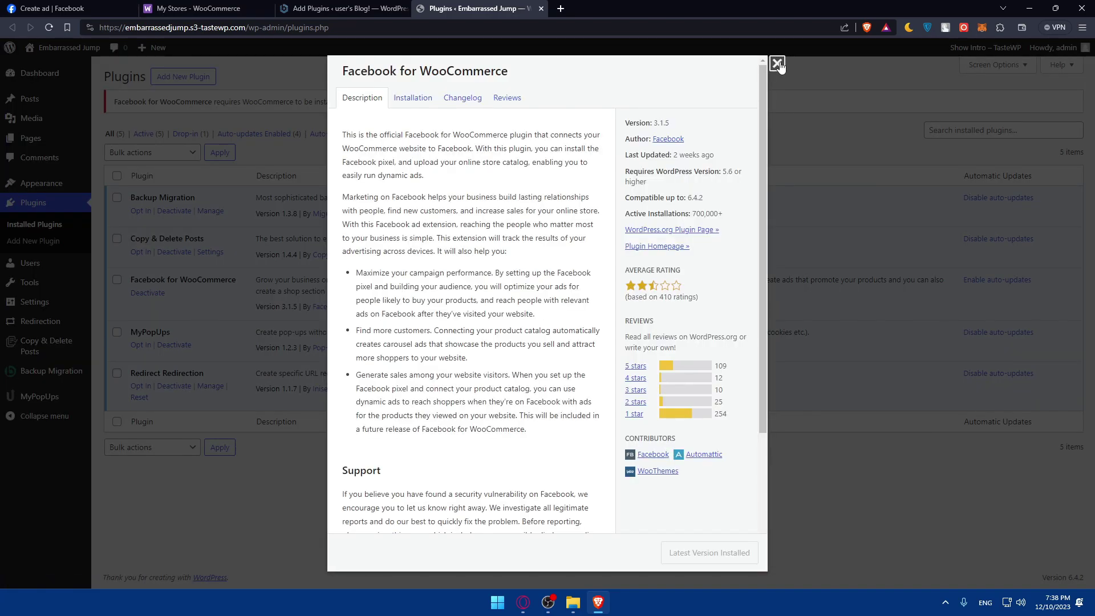
pyautogui.click(778, 63)
pyautogui.click(364, 308)
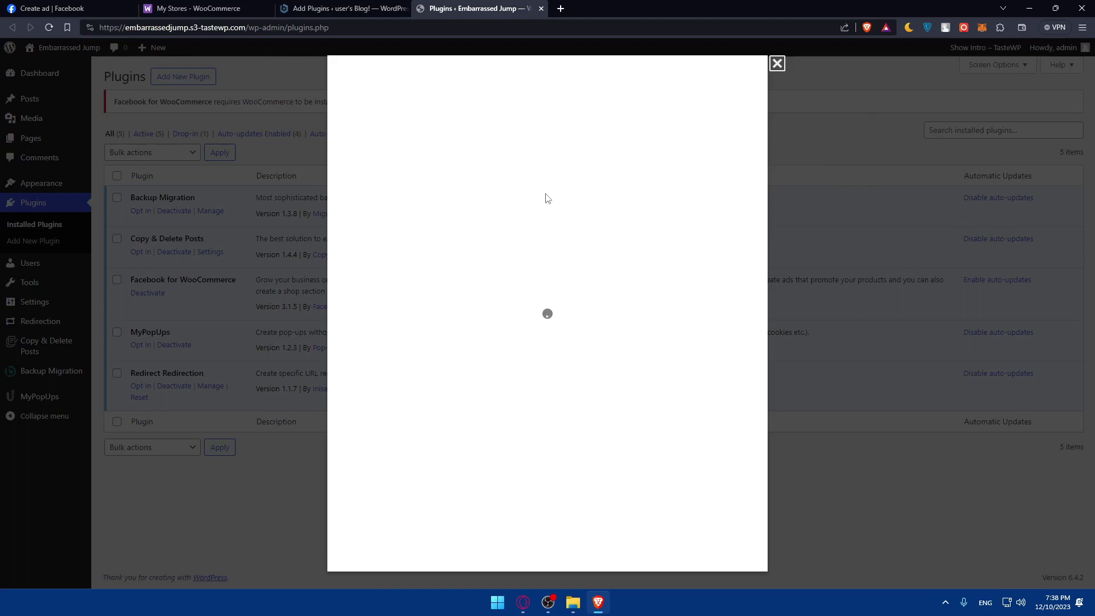
# Step: On the local site, review Facebook for WooCommerce's Installation, Changelog, Description and Reviews details
pyautogui.click(318, 8)
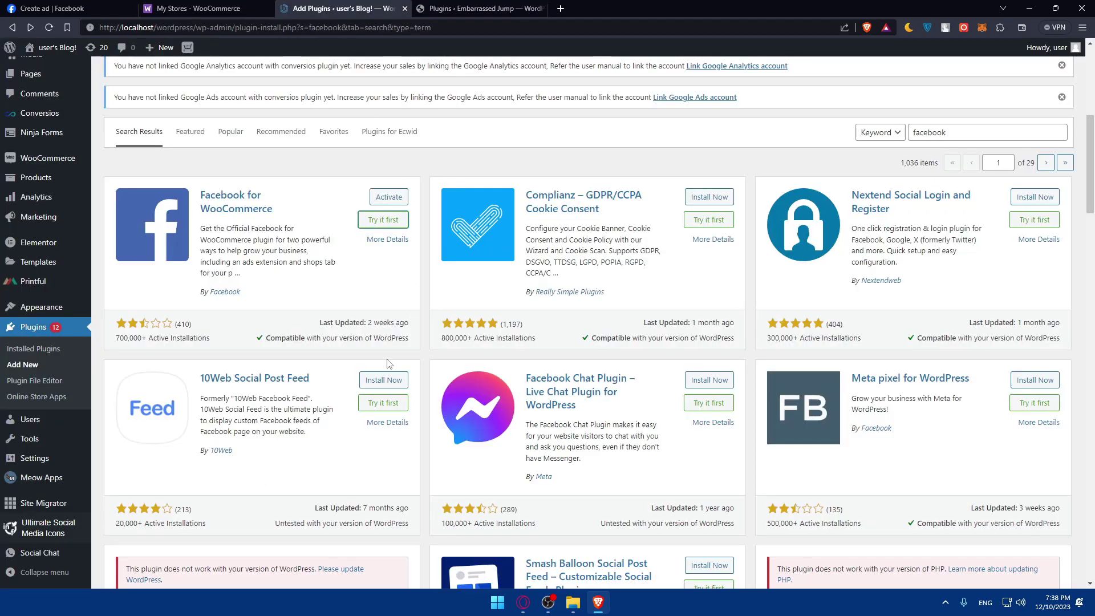
pyautogui.click(384, 243)
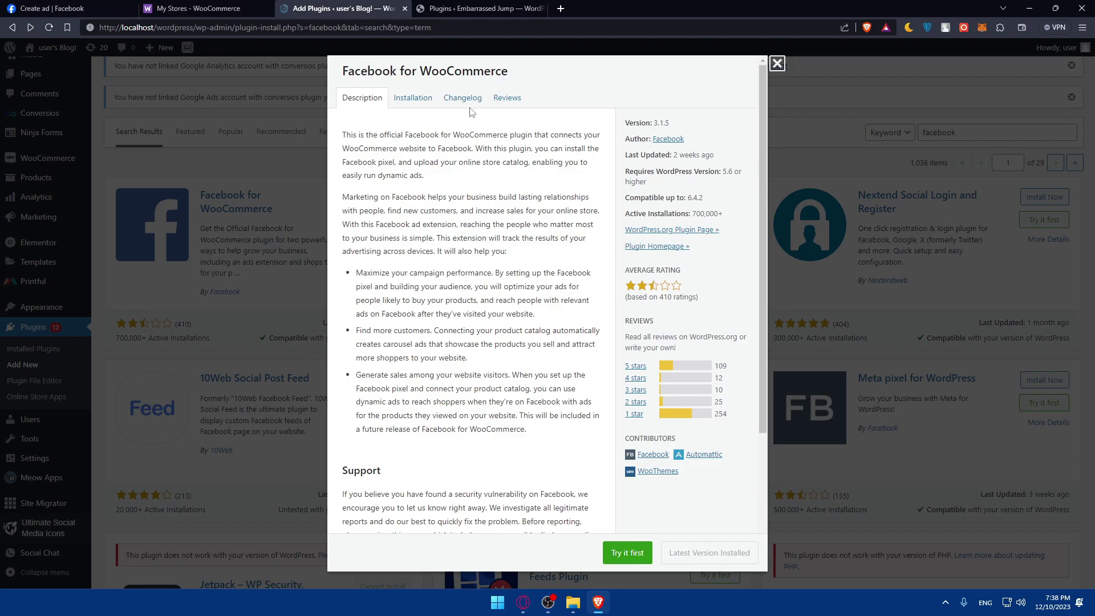
pyautogui.click(421, 100)
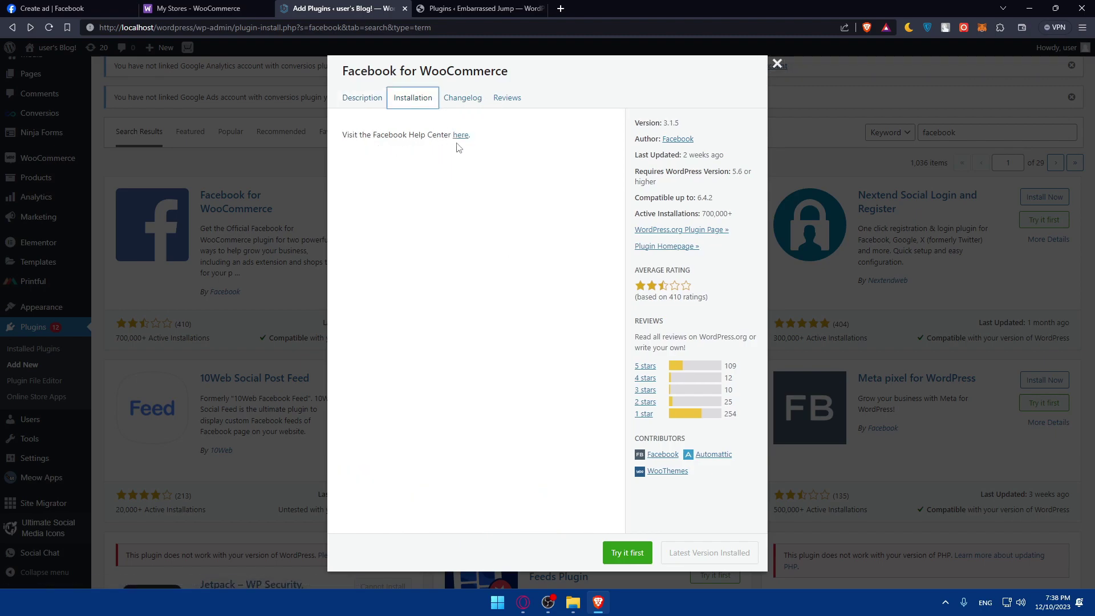
pyautogui.click(463, 100)
pyautogui.click(371, 98)
pyautogui.click(511, 104)
pyautogui.scroll(-5, 523, 214)
pyautogui.scroll(-5, 524, 214)
pyautogui.scroll(10, 638, 133)
# Step: Close the plugin details and return to the TasteWP test site's plugins list
pyautogui.click(777, 64)
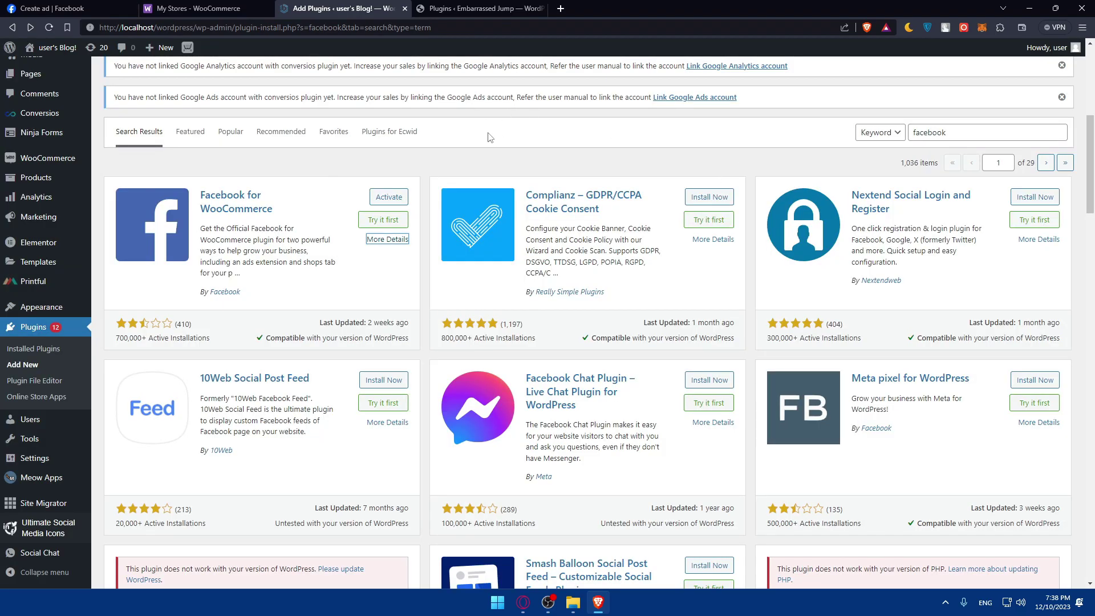
pyautogui.click(458, 7)
pyautogui.scroll(-3, 517, 224)
pyautogui.scroll(3, 515, 224)
# Step: Close the test site's plugin details and open a new browser tab
pyautogui.click(777, 64)
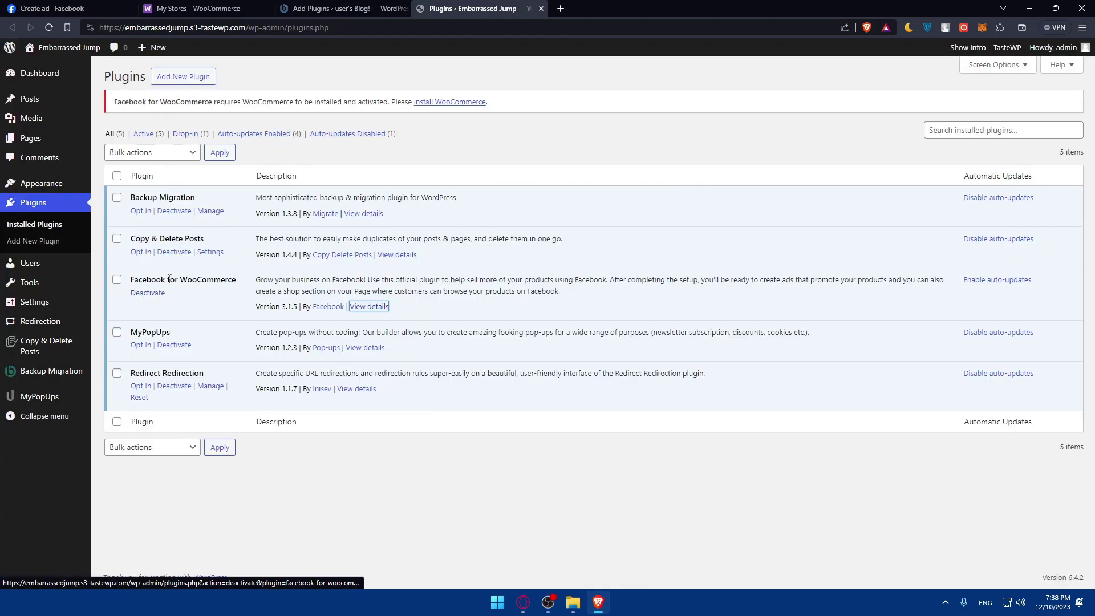
pyautogui.click(244, 301)
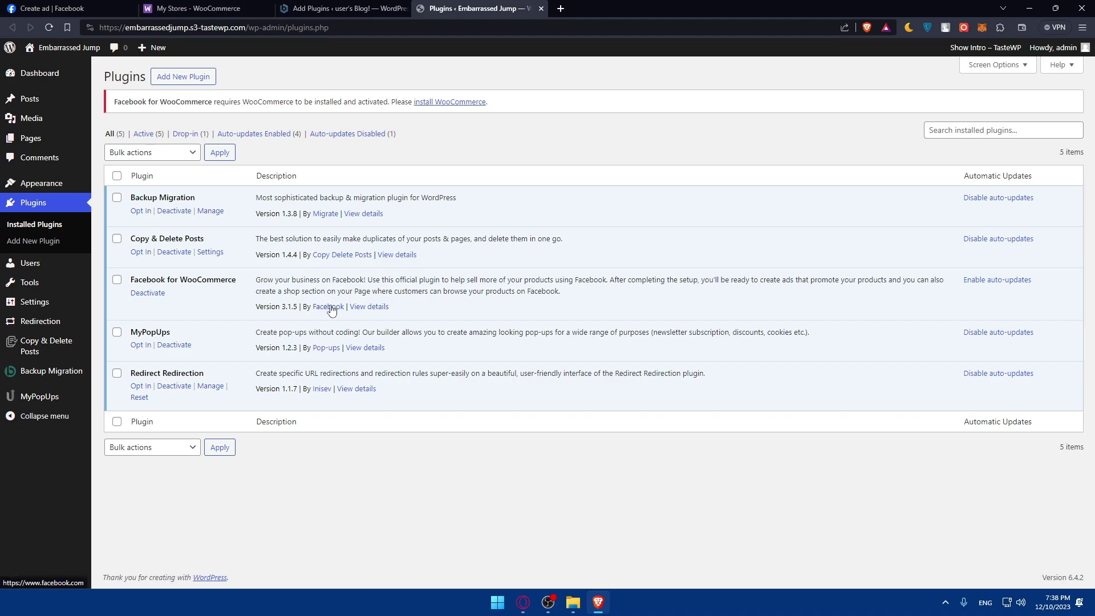
pyautogui.click(560, 9)
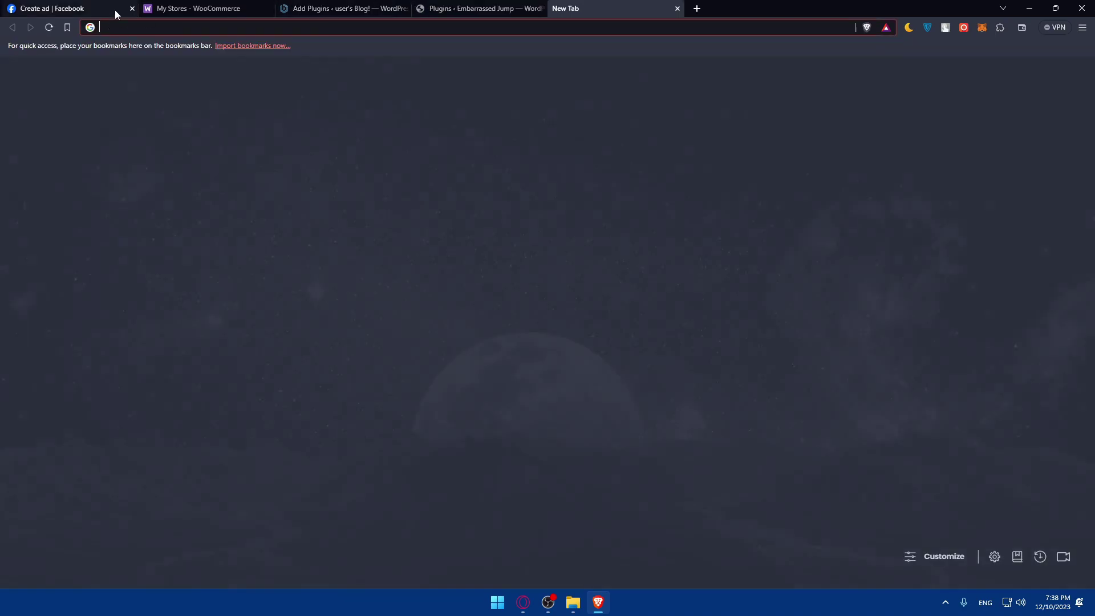
# Step: Close the Facebook Create ad tab, confirming Leave, then the WooCommerce and plugin tabs
pyautogui.click(116, 9)
pyautogui.press('Return')
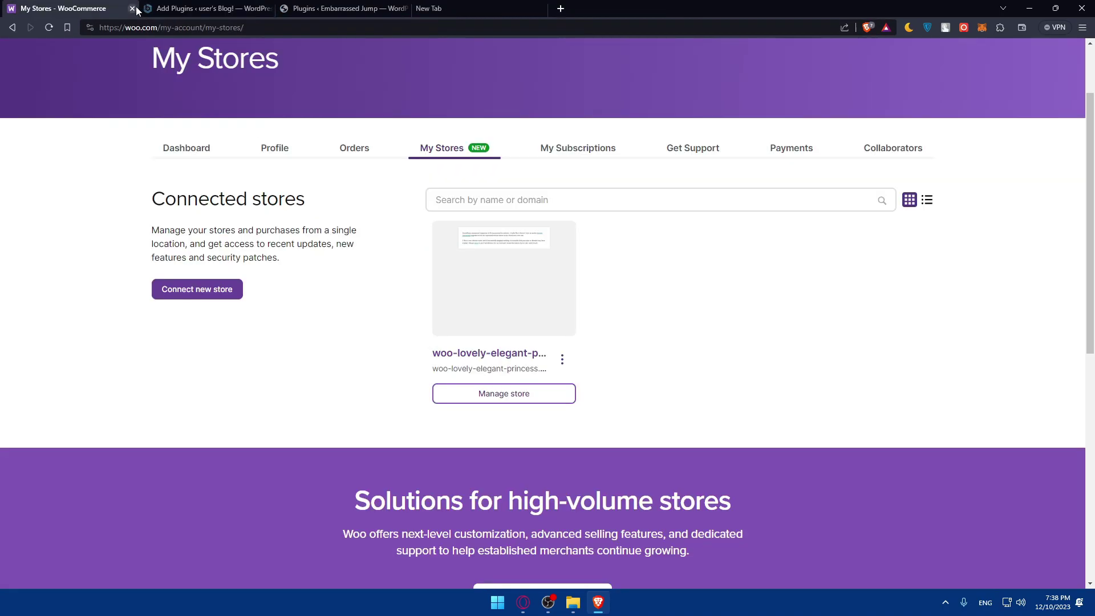
pyautogui.click(133, 9)
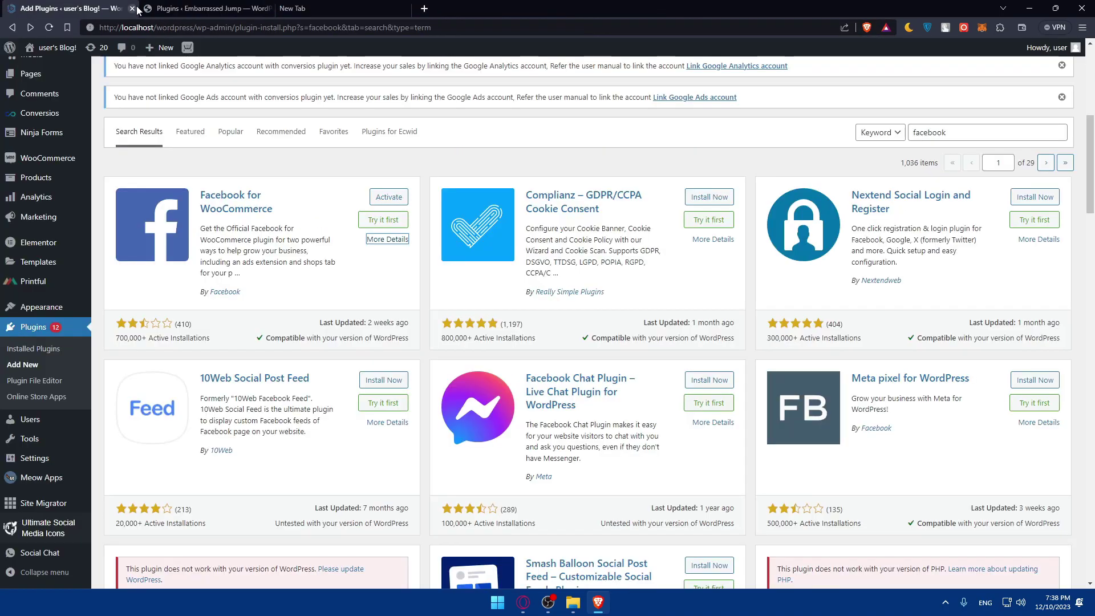
pyautogui.click(133, 8)
pyautogui.click(133, 8)
pyautogui.click(358, 163)
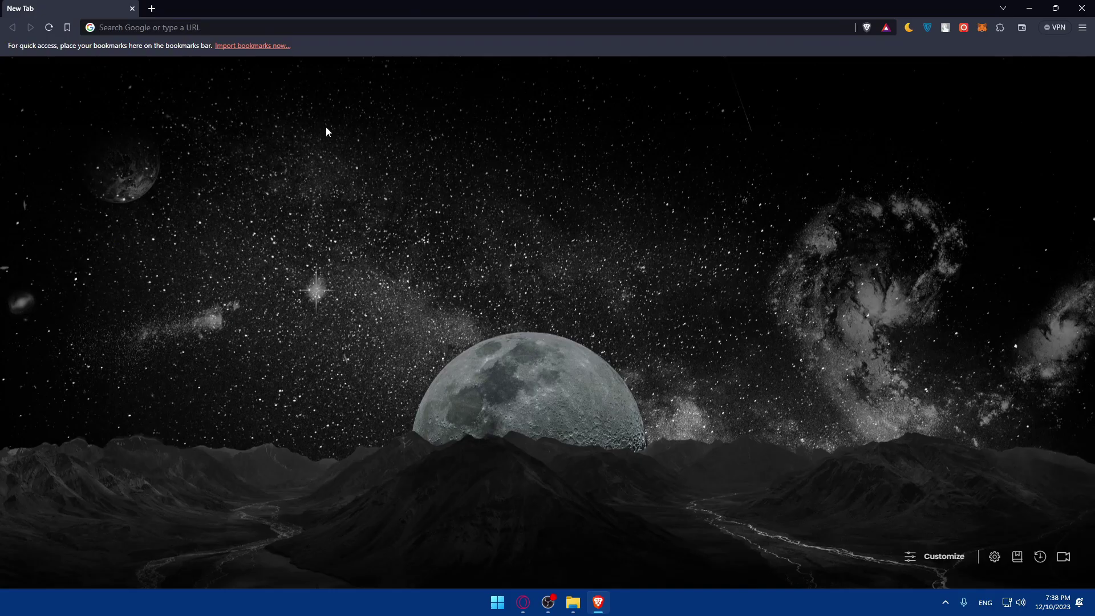